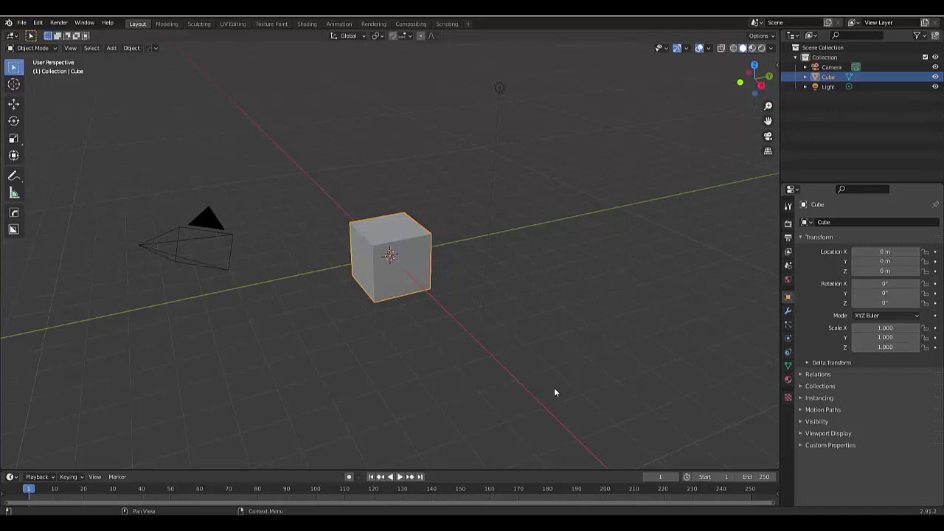
# Hide the default cube and turn on the Screencast Keys overlay for the viewport.
pyautogui.scroll(3, 398, 316)
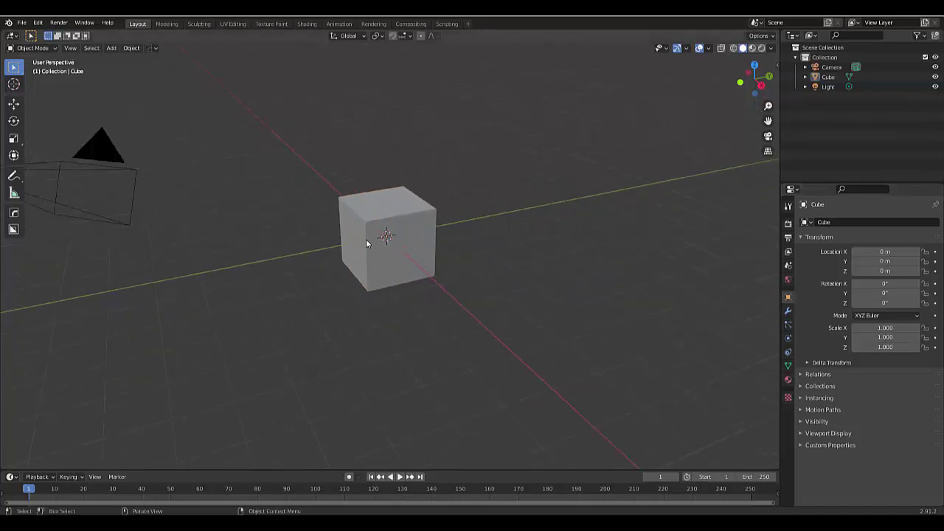
pyautogui.press('h')
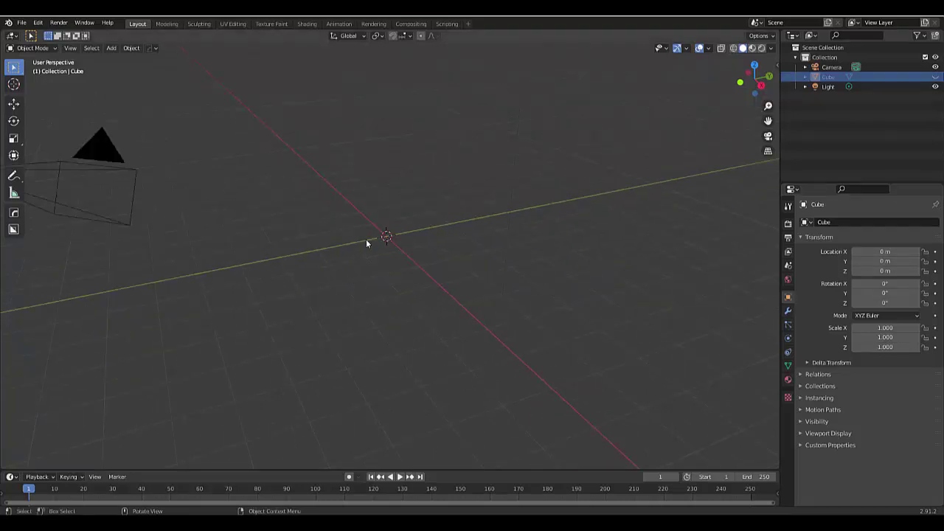
pyautogui.press('n')
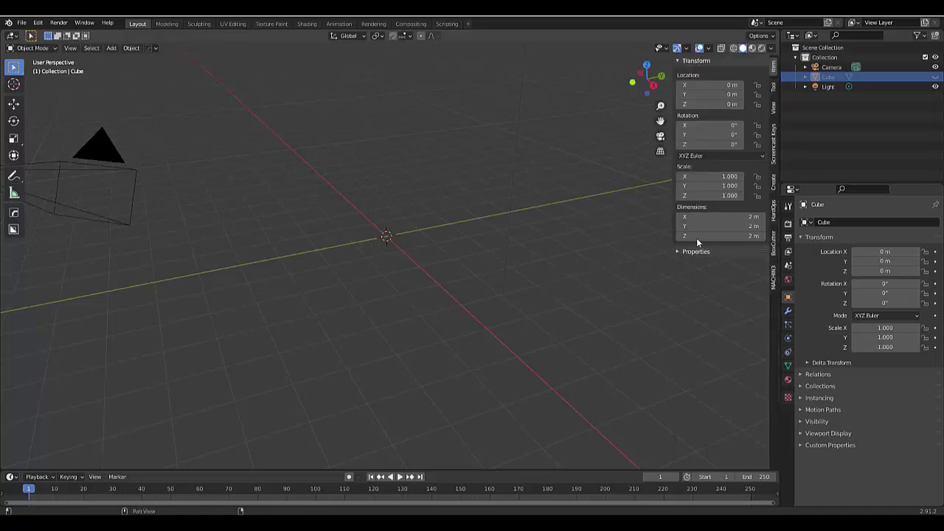
pyautogui.click(773, 137)
pyautogui.click(684, 60)
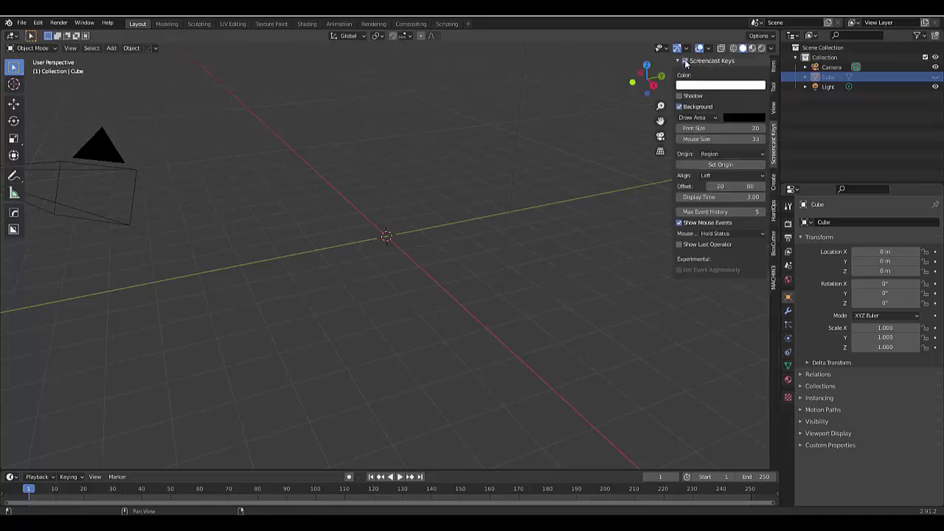
pyautogui.click(772, 67)
pyautogui.press('n')
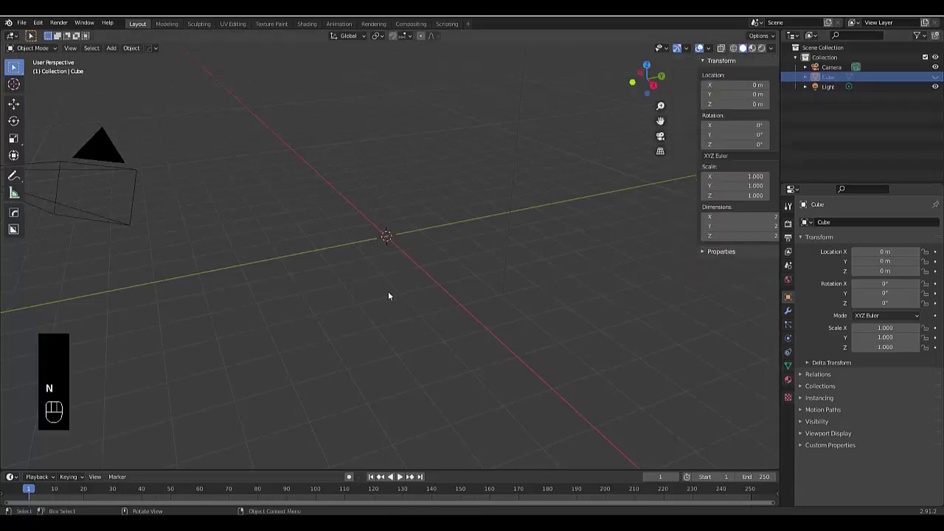
# Add a NURBS path curve at the world origin in top orthographic view.
pyautogui.moveTo(388, 291); pyautogui.dragTo(329, 255, button='middle')
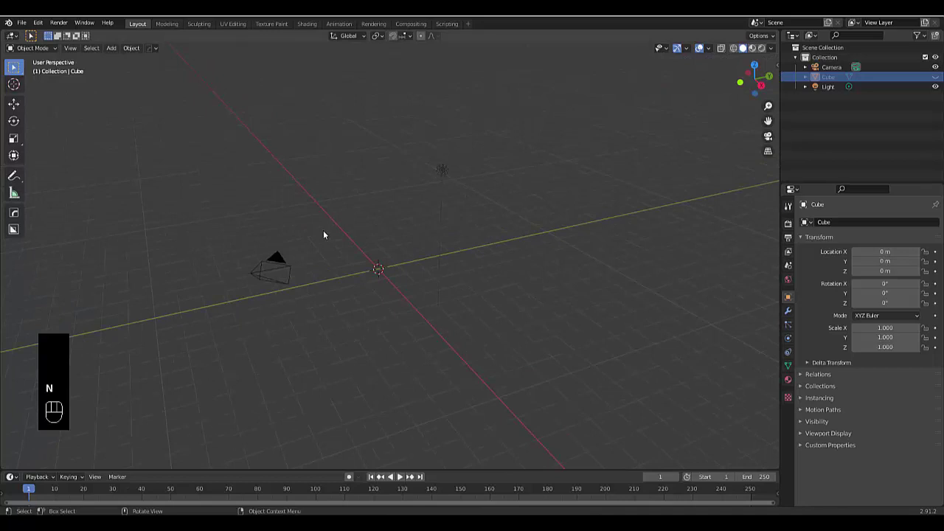
pyautogui.press('KP_7')
pyautogui.hotkey('shift', 'a')
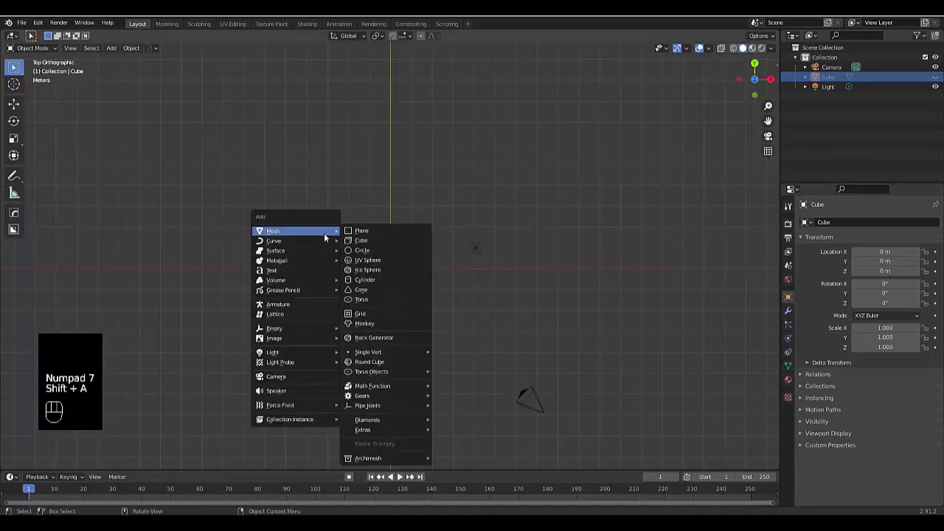
pyautogui.moveTo(313, 240)
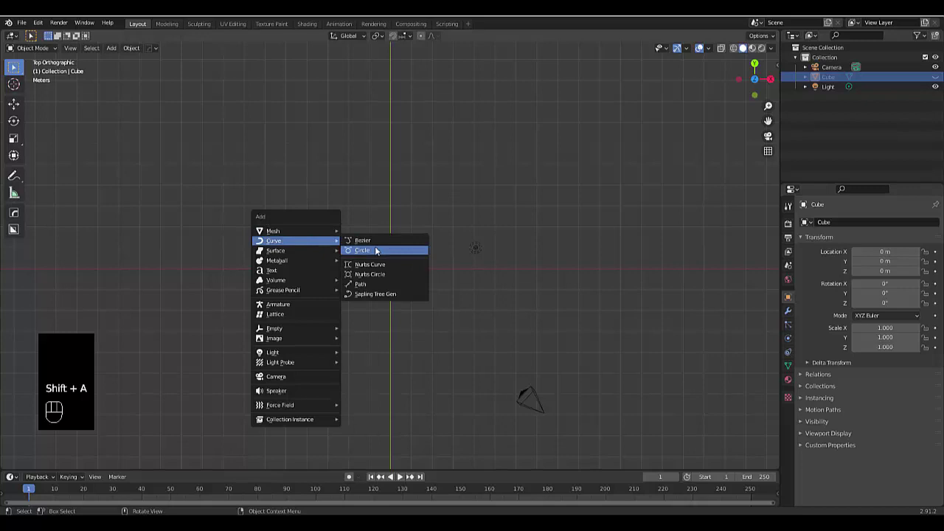
pyautogui.click(379, 284)
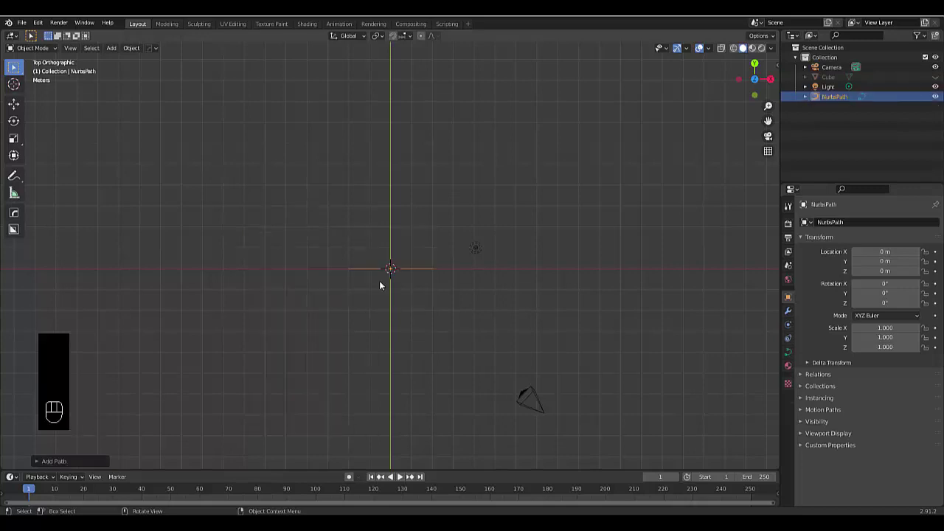
pyautogui.scroll(7, 381, 285)
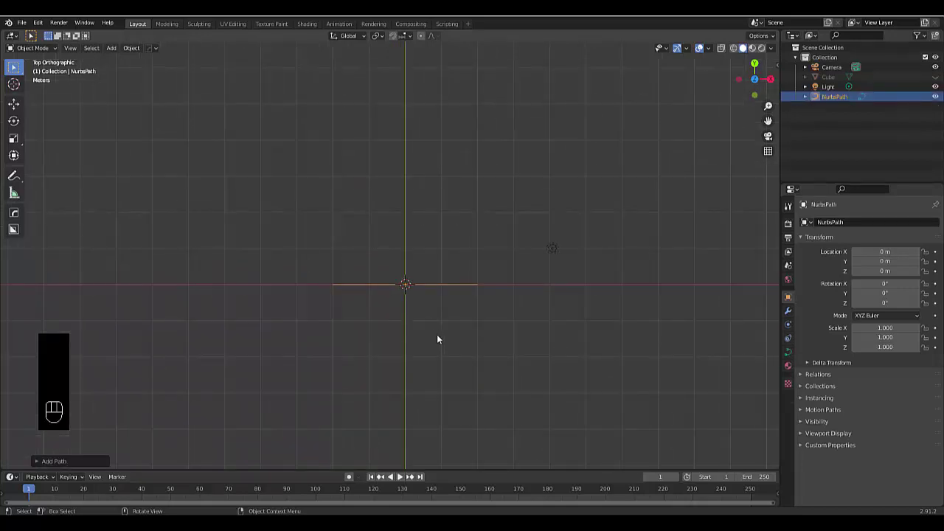
# In Edit Mode, shift the path's last four control points upward, and raise the last three about 0.5 m more to start an arch.
pyautogui.press('Tab')
pyautogui.scroll(3, 370, 265)
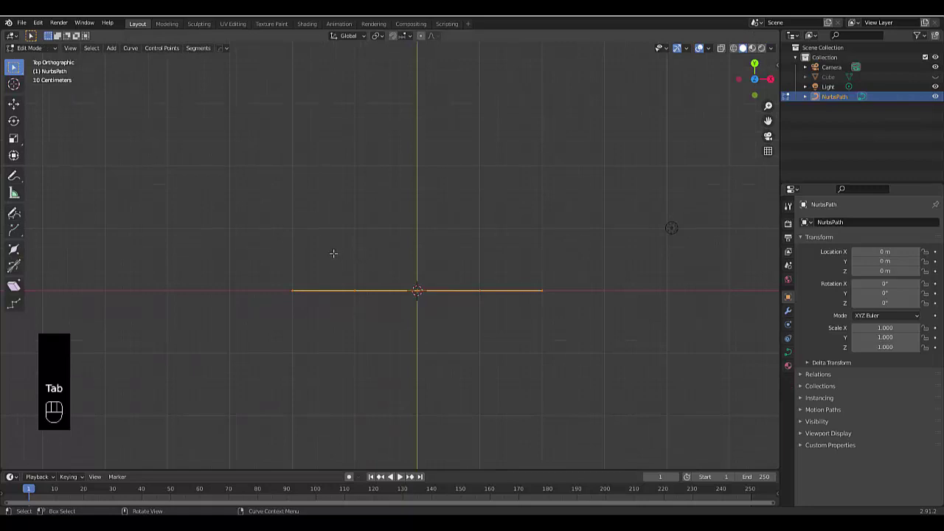
pyautogui.moveTo(334, 253); pyautogui.dragTo(550, 330)
pyautogui.press('g')
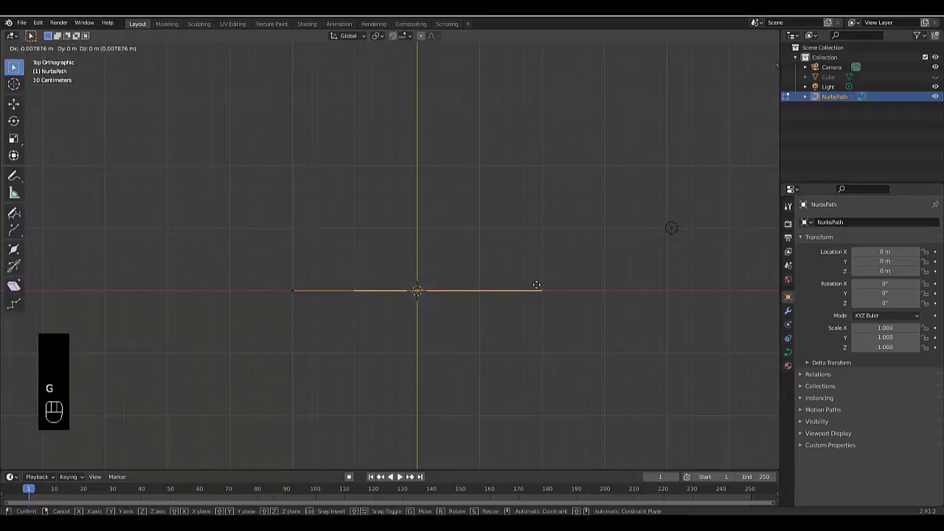
pyautogui.click(519, 249)
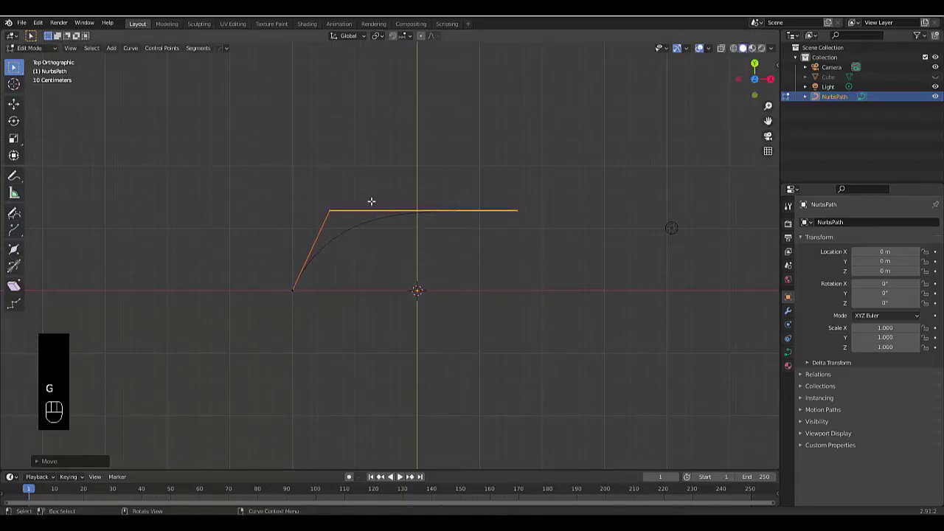
pyautogui.moveTo(379, 186); pyautogui.dragTo(539, 265)
pyautogui.press('g')
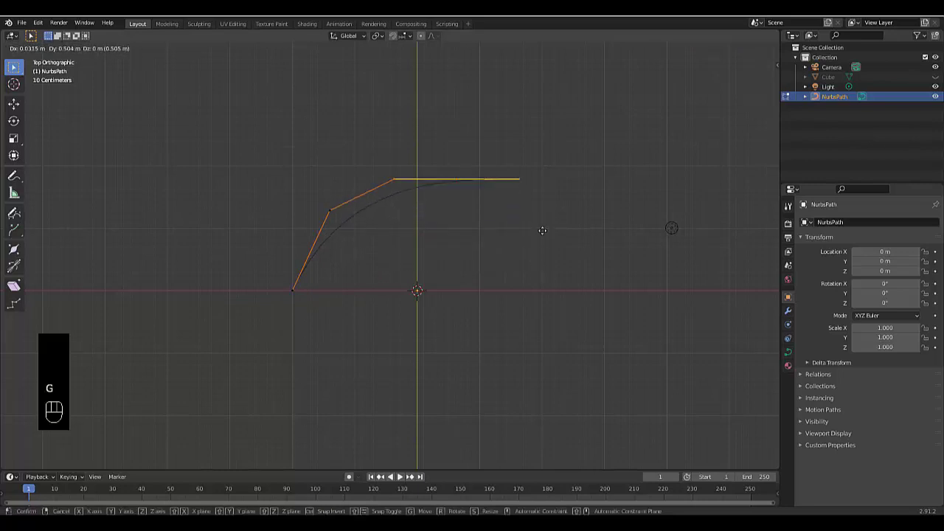
pyautogui.click(535, 227)
pyautogui.click(535, 227)
# Lower the path's last two control points slightly and pull the end point further down to complete the arch above the origin.
pyautogui.moveTo(449, 147); pyautogui.dragTo(613, 322)
pyautogui.press('g')
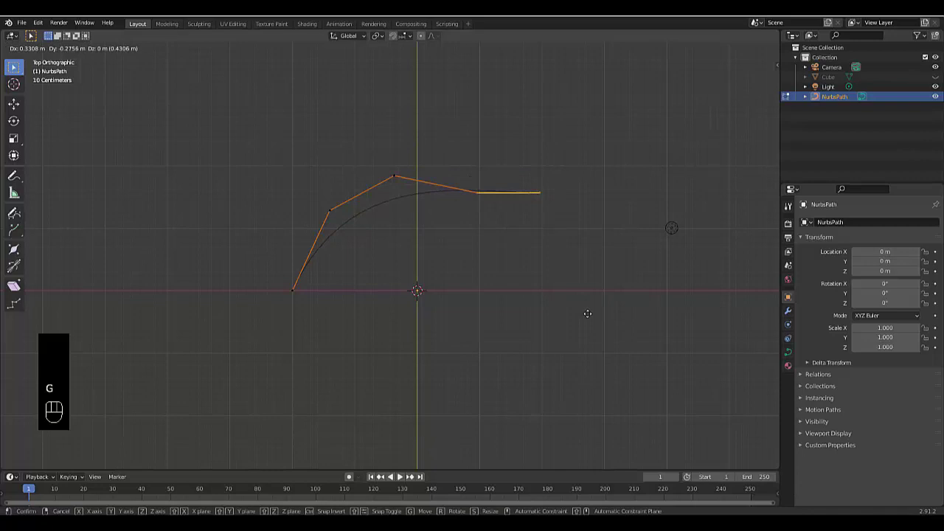
pyautogui.click(580, 303)
pyautogui.moveTo(485, 144); pyautogui.dragTo(558, 221)
pyautogui.press('g')
pyautogui.click(565, 313)
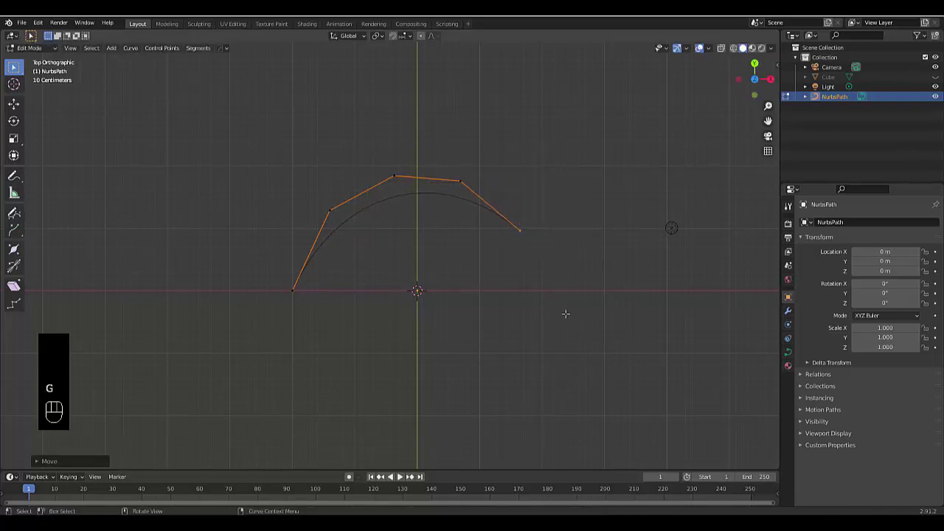
# Extrude the path's end point four times clockwise beneath the origin to complete the outer turn of a spiral.
pyautogui.scroll(-1, 552, 295)
pyautogui.scroll(1, 542, 324)
pyautogui.press('e')
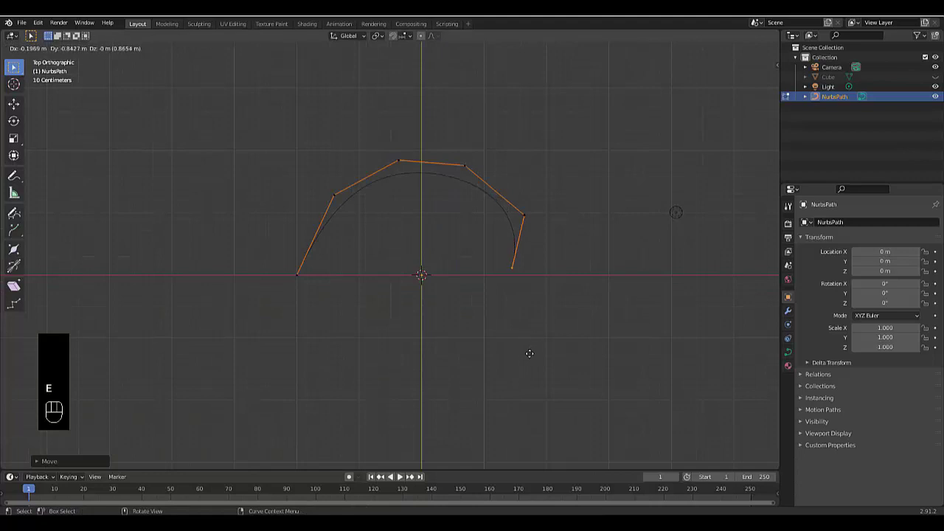
pyautogui.click(518, 404)
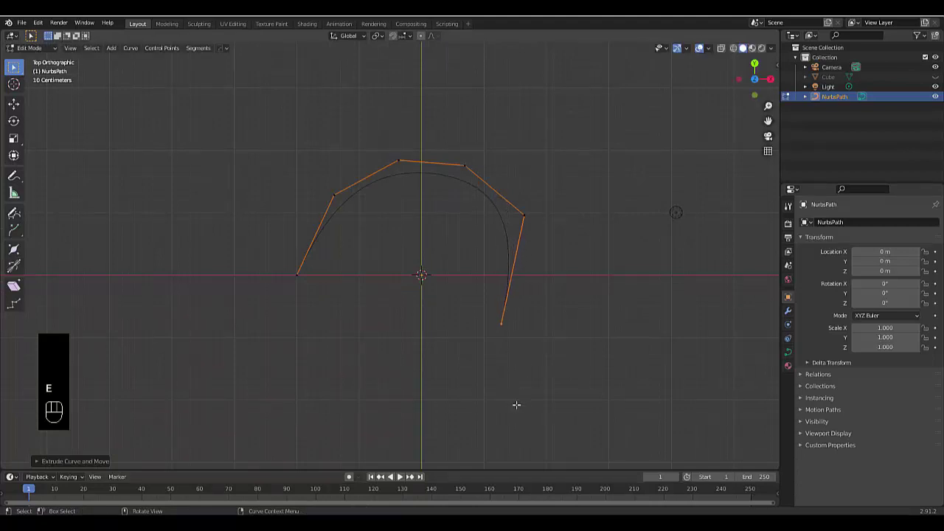
pyautogui.press('e')
pyautogui.click(437, 443)
pyautogui.press('e')
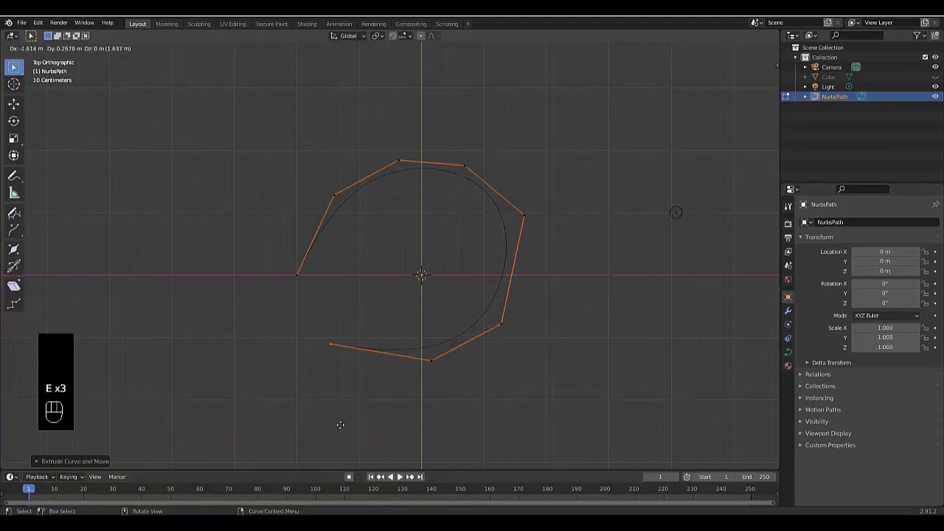
pyautogui.click(339, 425)
pyautogui.press('e')
pyautogui.click(327, 357)
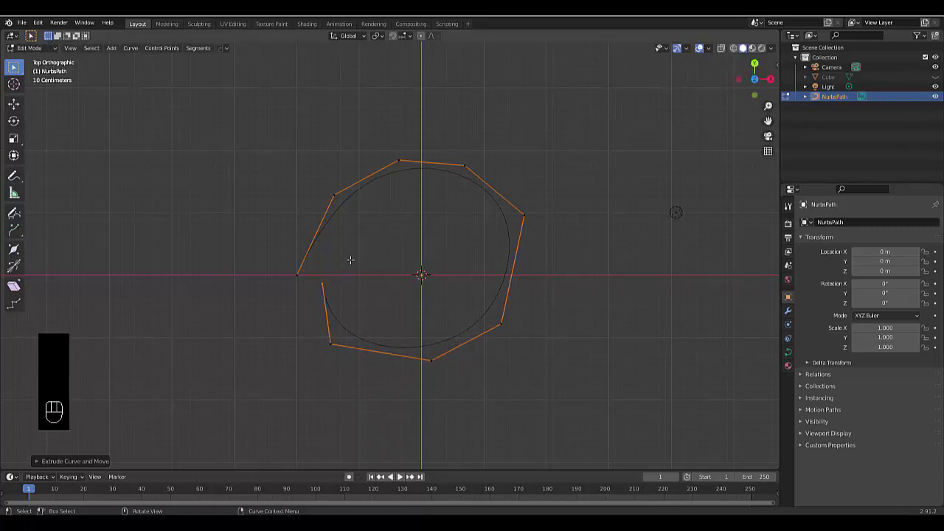
# Extrude seven more points clockwise inside the outer loop to form the spiral's second, smaller turn.
pyautogui.press('e')
pyautogui.click(376, 199)
pyautogui.press('e')
pyautogui.click(435, 177)
pyautogui.press('e')
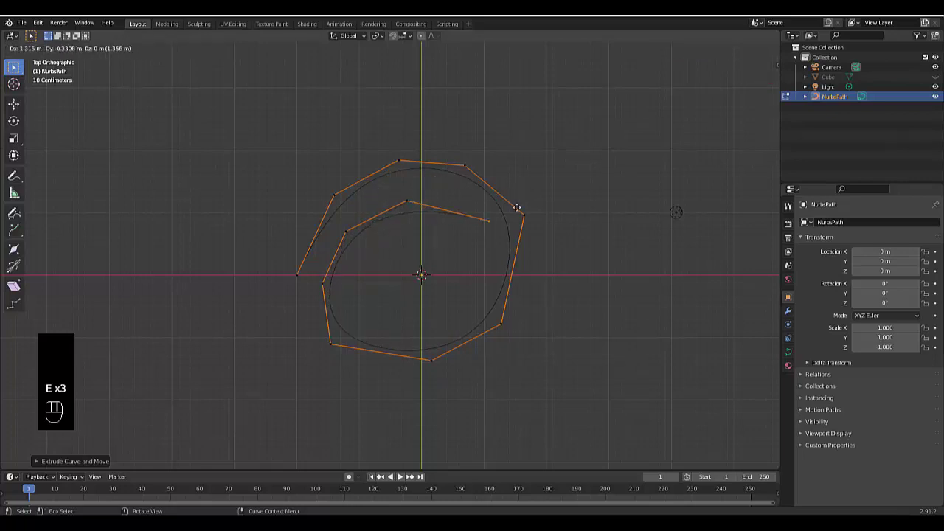
pyautogui.click(510, 211)
pyautogui.press('e')
pyautogui.click(491, 284)
pyautogui.press('e')
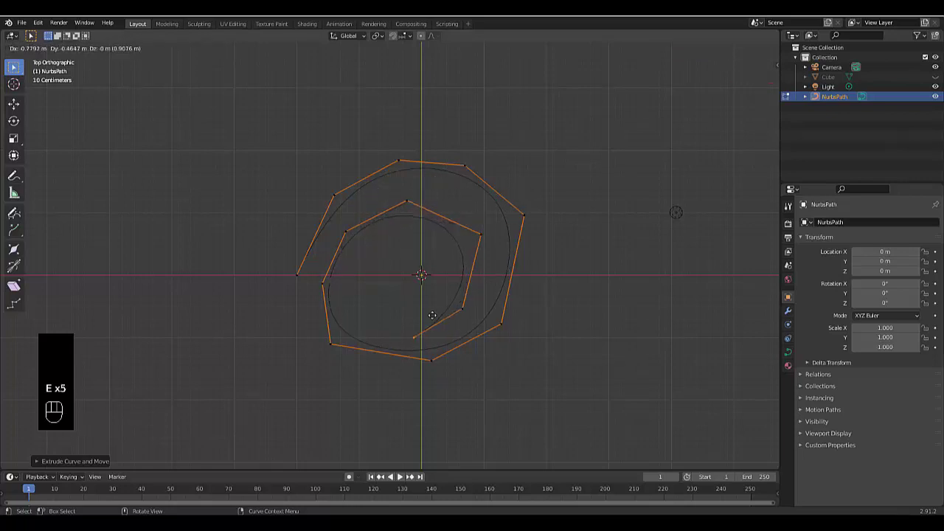
pyautogui.click(428, 314)
pyautogui.press('e')
pyautogui.click(364, 283)
pyautogui.press('e')
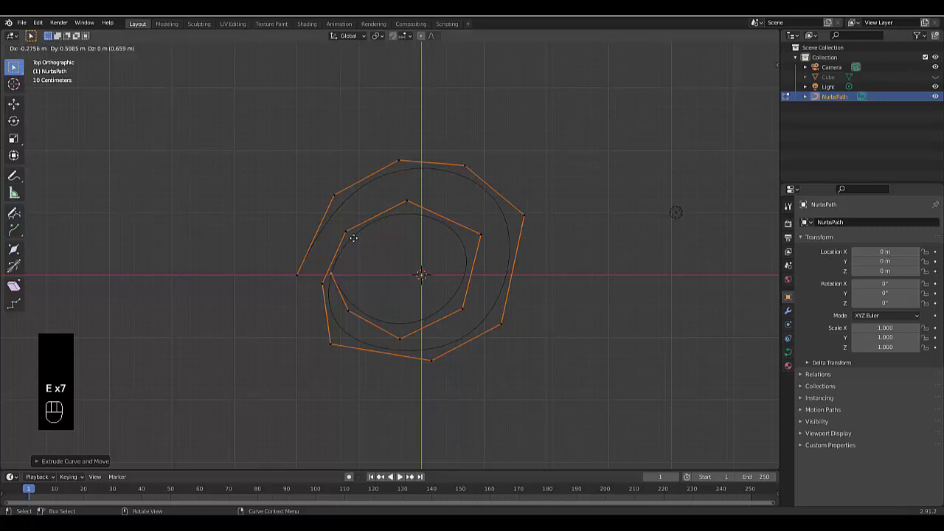
pyautogui.click(381, 237)
# Extrude six more points clockwise inside the second turn to finish the spiral near its centre.
pyautogui.press('e')
pyautogui.press('e')
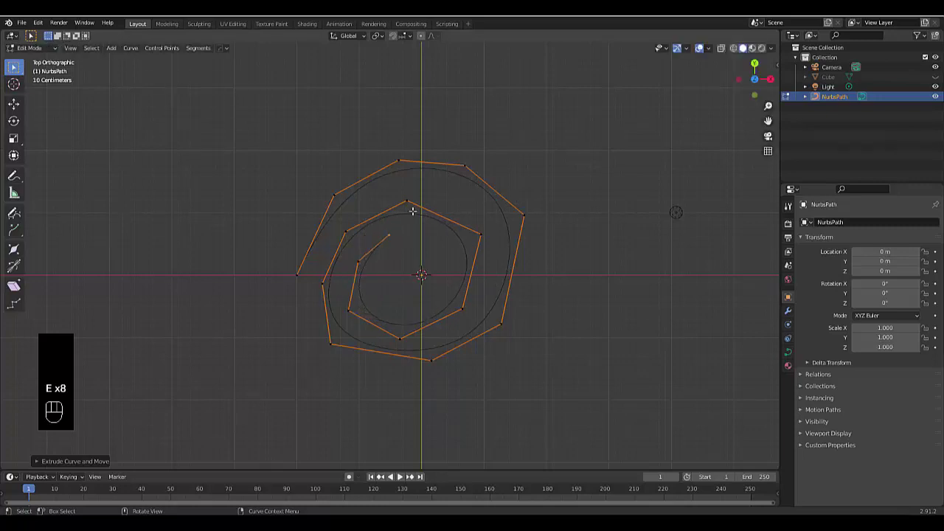
pyautogui.click(474, 226)
pyautogui.press('e')
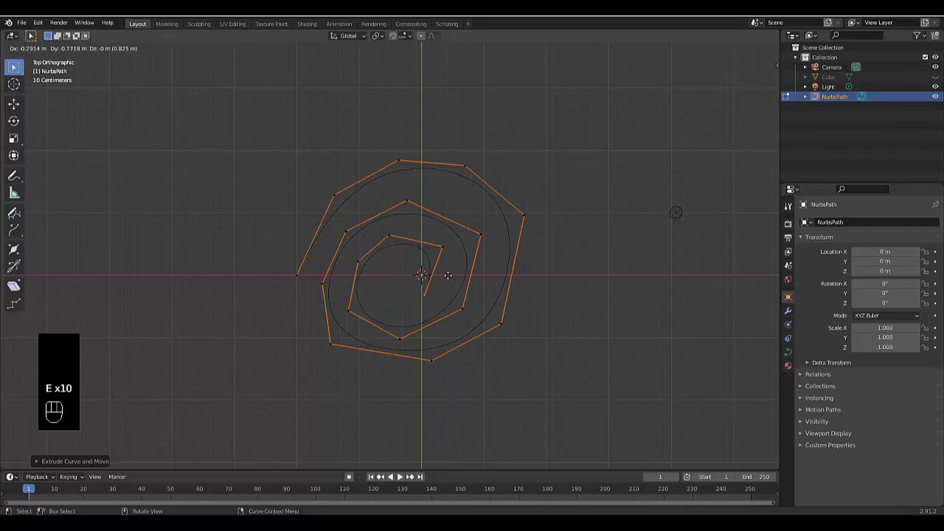
pyautogui.click(448, 275)
pyautogui.press('e')
pyautogui.click(405, 288)
pyautogui.press('e')
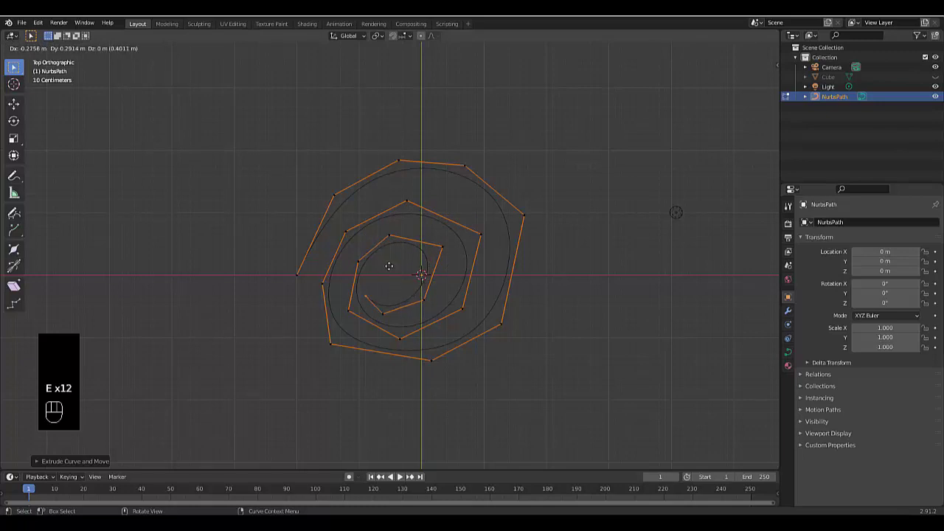
pyautogui.click(398, 247)
pyautogui.press('e')
pyautogui.click(425, 233)
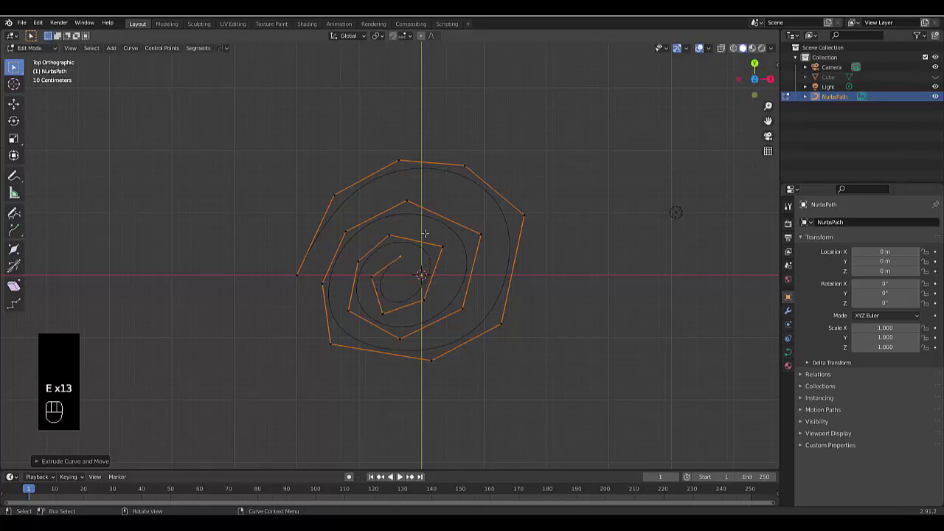
# Raise the spiral's innermost end point 5 m along Z using smooth proportional editing with a size of 1.77.
pyautogui.moveTo(415, 258); pyautogui.dragTo(473, 66, button='middle')
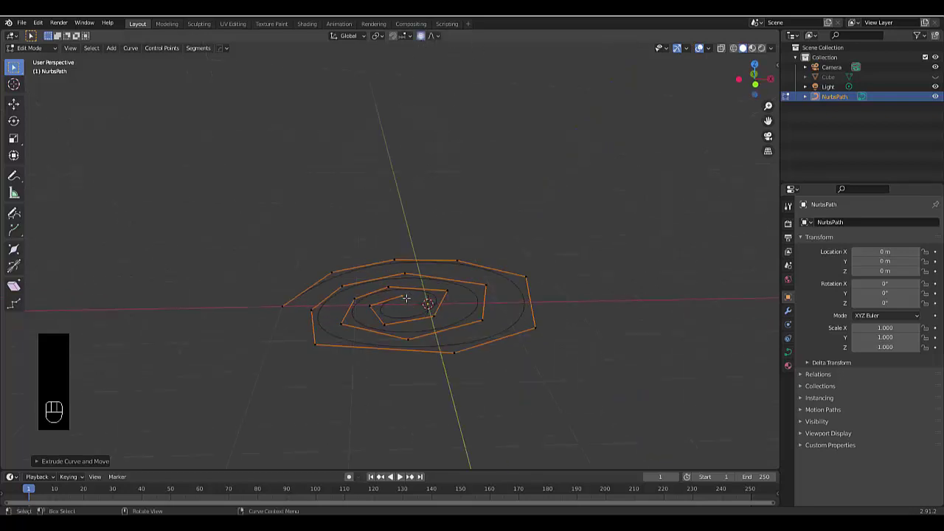
pyautogui.press('KP_7')
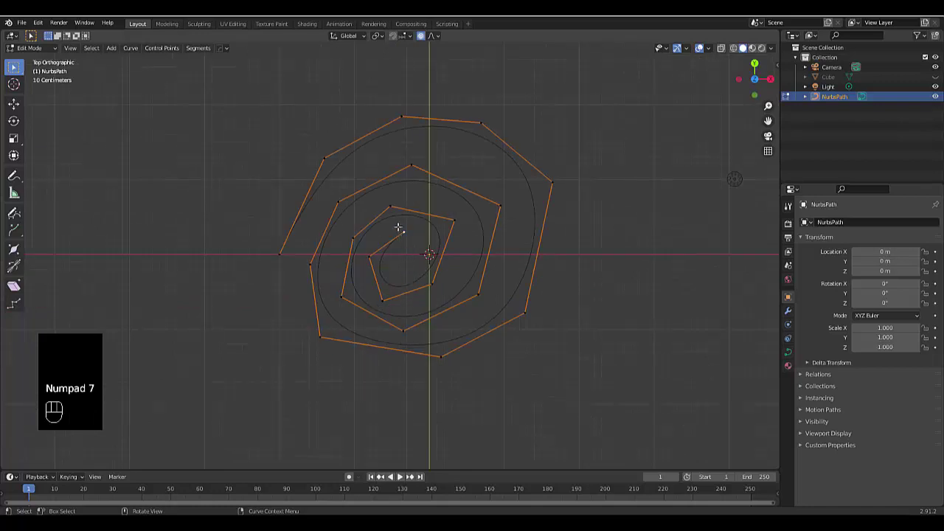
pyautogui.moveTo(398, 228); pyautogui.dragTo(414, 249)
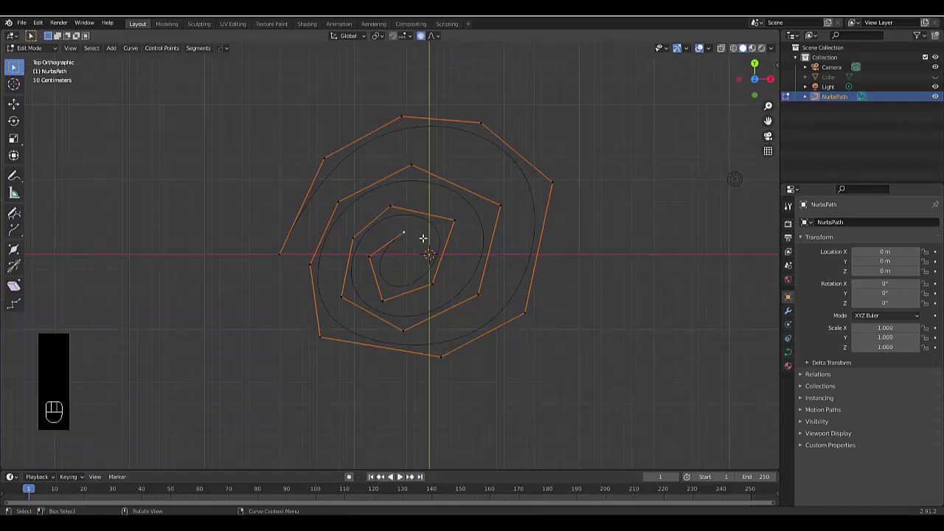
pyautogui.press('g')
pyautogui.scroll(-7, 423, 242)
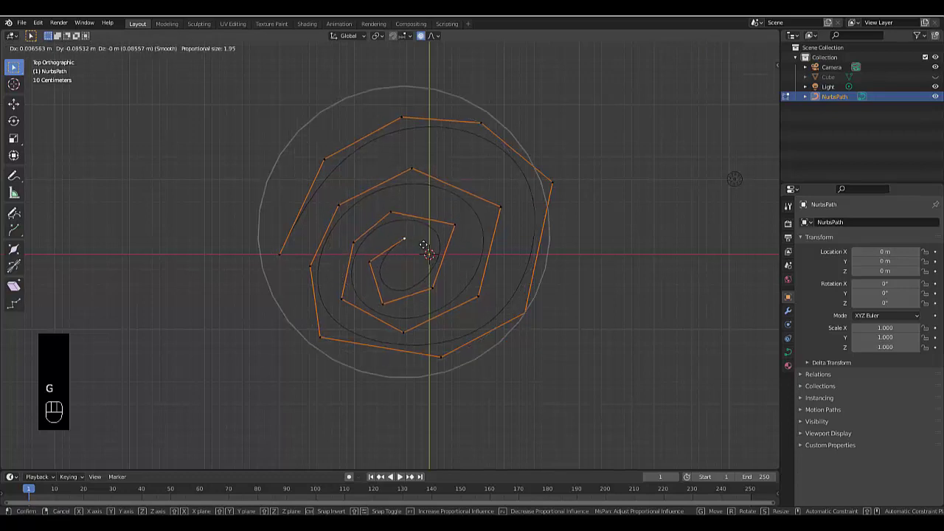
pyautogui.scroll(2, 424, 245)
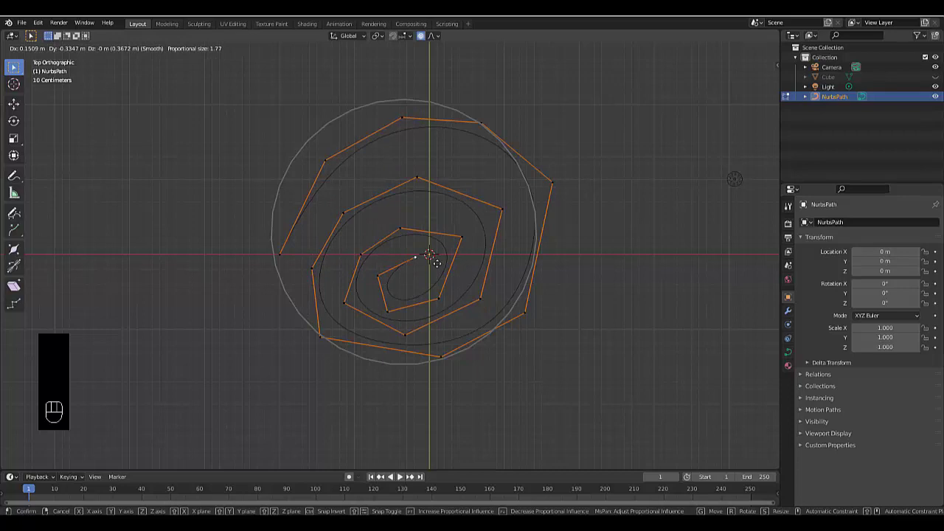
pyautogui.press('z')
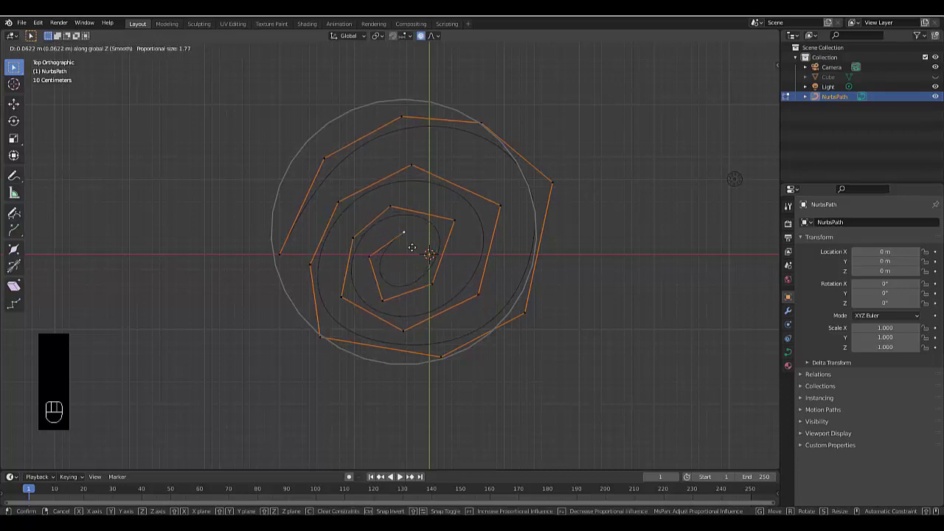
pyautogui.write('5')
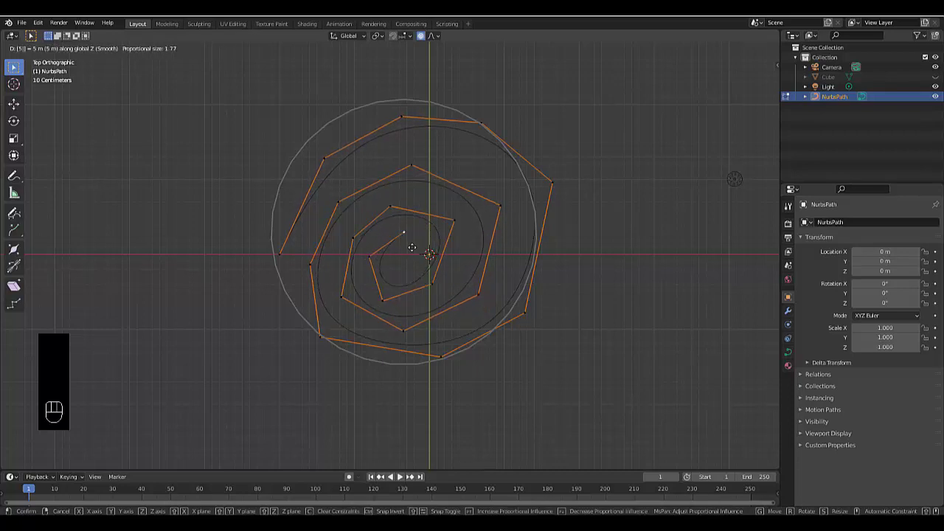
pyautogui.press('Return')
pyautogui.moveTo(411, 247); pyautogui.dragTo(406, 124, button='middle')
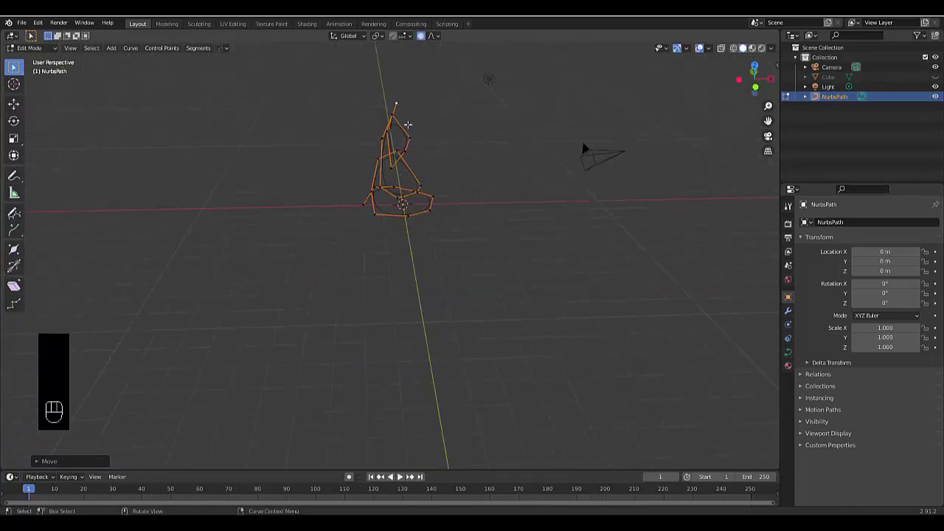
# In front view, raise the second loop's outermost control point and shift it slightly outward with smooth proportional editing.
pyautogui.press('KP_1')
pyautogui.scroll(6, 405, 129)
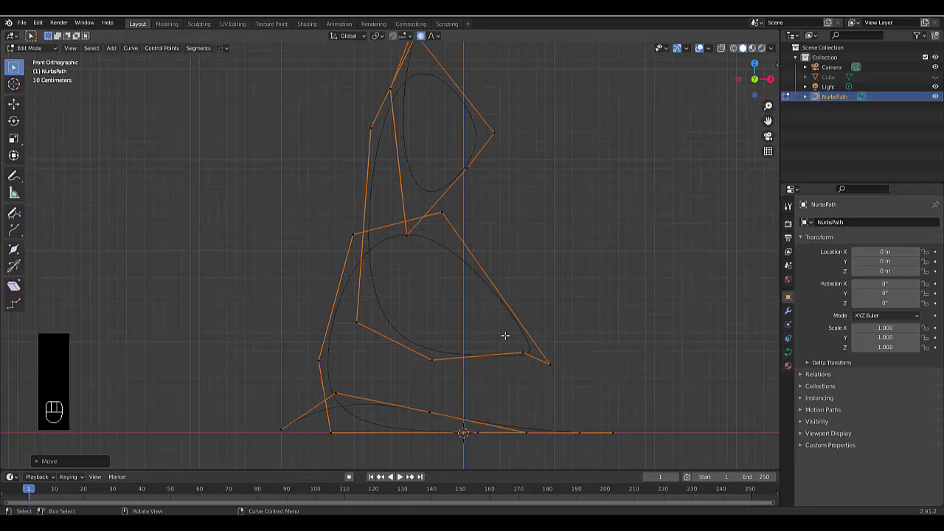
pyautogui.press('g')
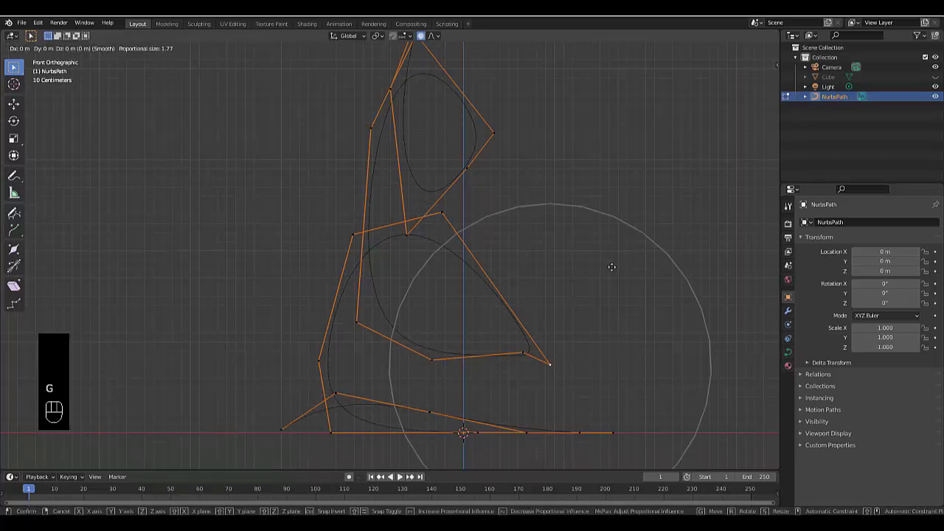
pyautogui.scroll(3, 611, 266)
pyautogui.click(627, 198)
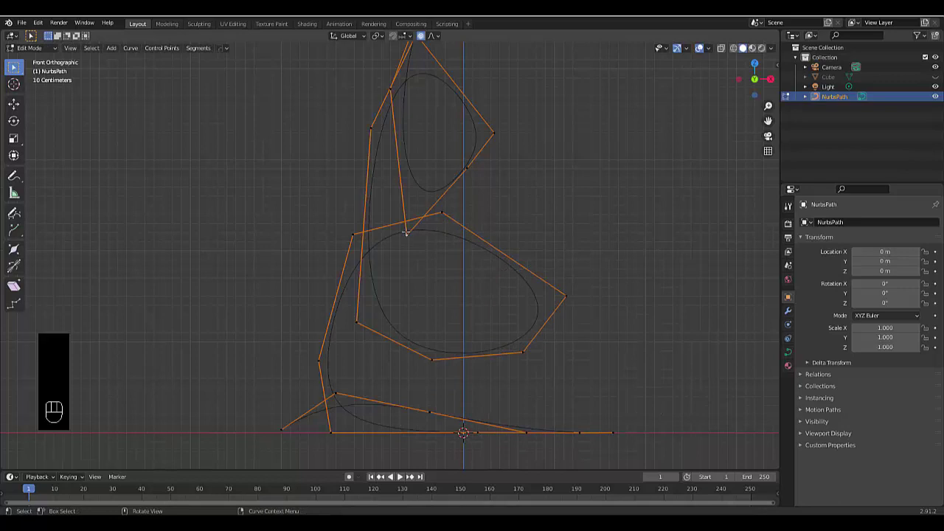
# Raise the upper loop's lowest point, then move the neighbouring point about 0.84 m along X and 0.88 m along Z with proportional size 1.46.
pyautogui.press('g')
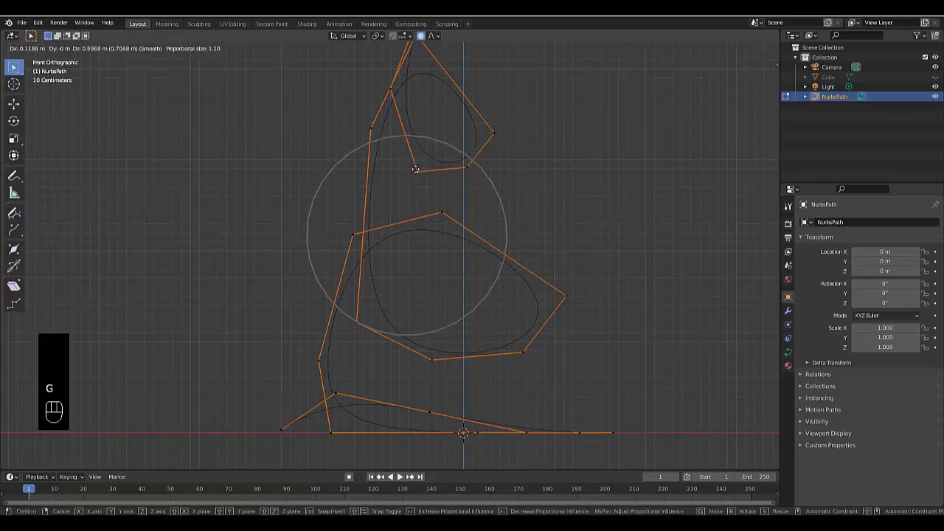
pyautogui.click(425, 175)
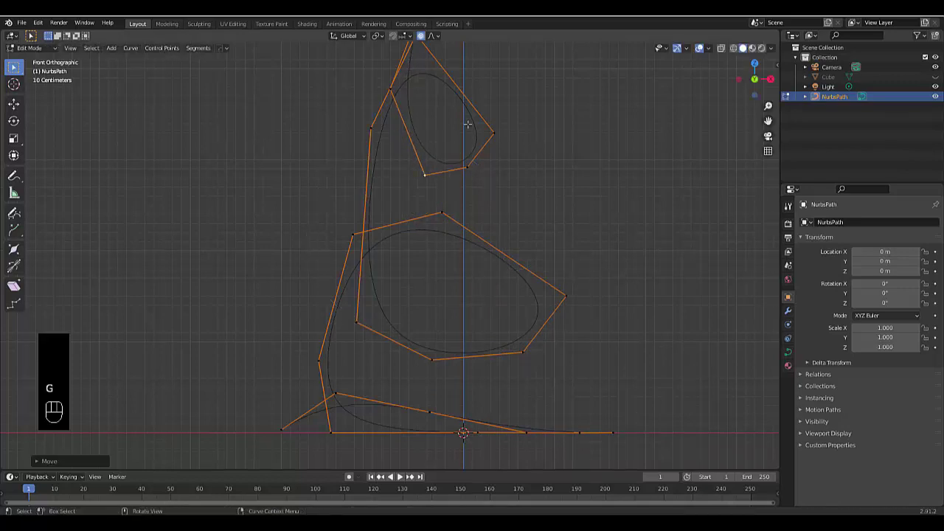
pyautogui.click(466, 166)
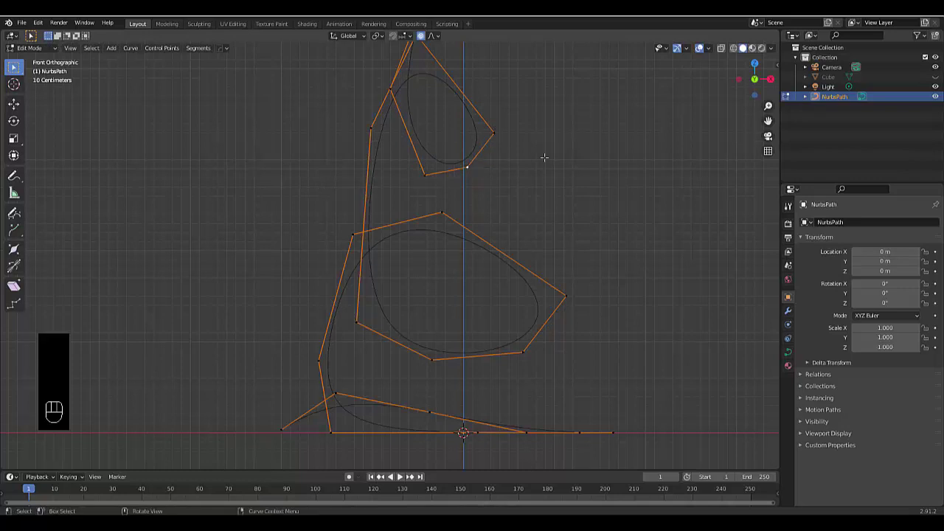
pyautogui.press('g')
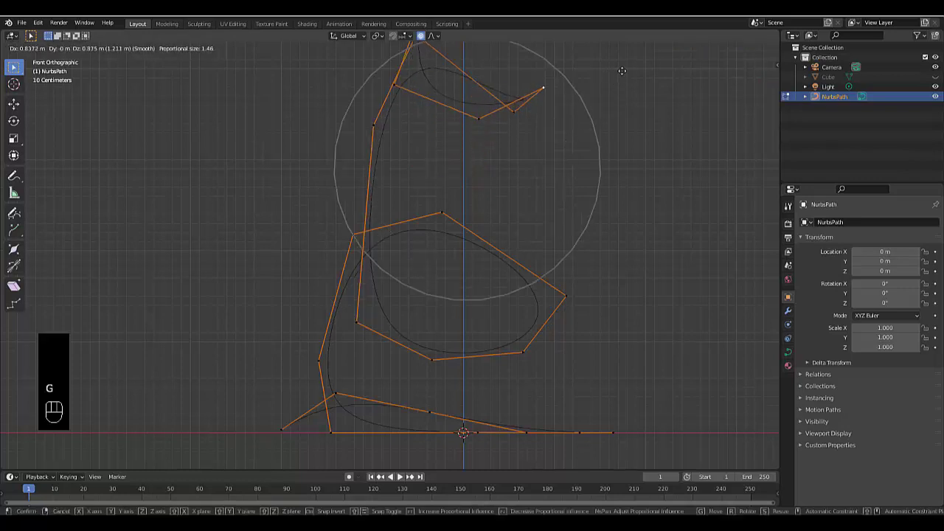
pyautogui.click(621, 70)
pyautogui.scroll(-2, 600, 111)
pyautogui.keyDown('shift'); pyautogui.scroll(3, 562, 211); pyautogui.keyUp('shift')
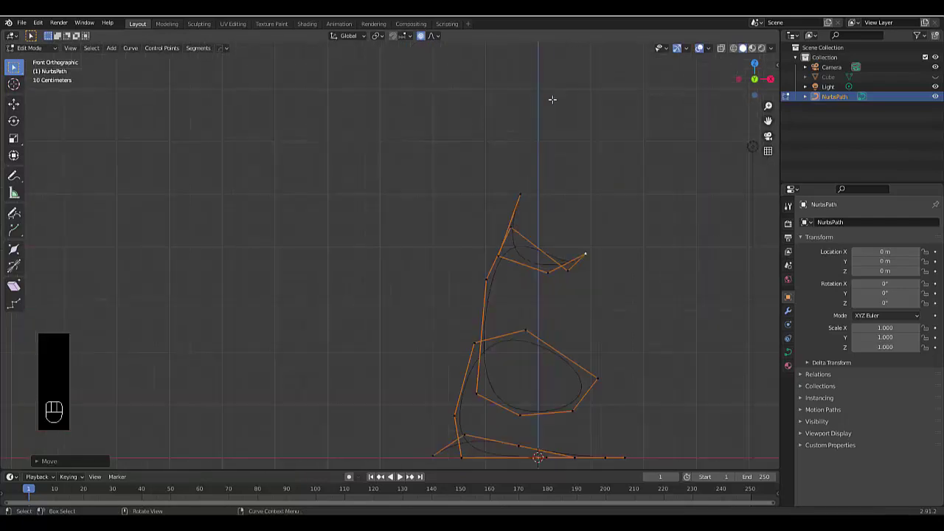
pyautogui.moveTo(523, 200); pyautogui.dragTo(505, 328, button='middle')
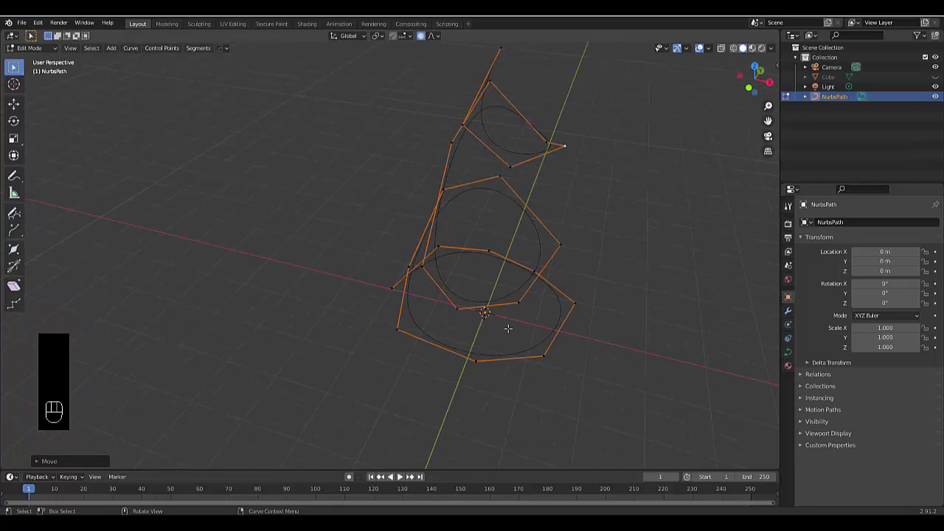
# Leave Edit Mode, create a collection named path, and move the NurbsPath object into it.
pyautogui.press('Tab')
pyautogui.rightClick(828, 137)
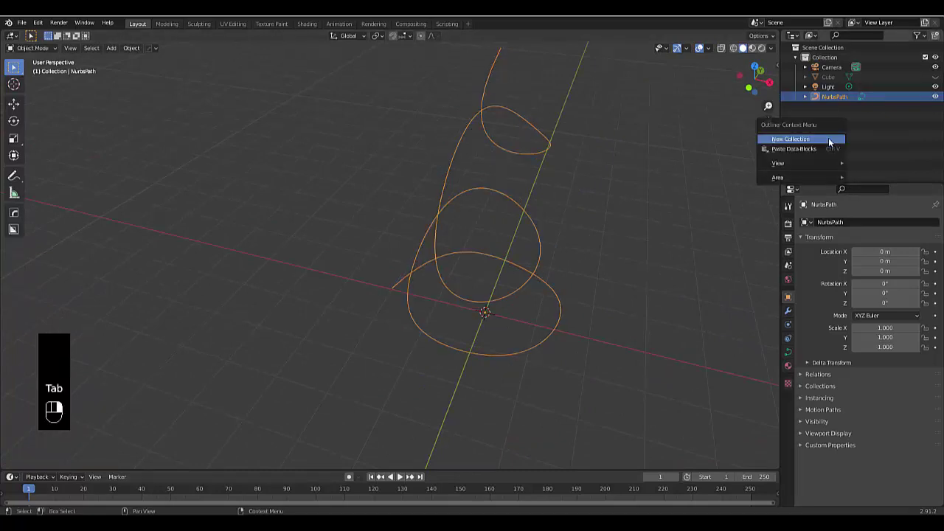
pyautogui.click(828, 139)
pyautogui.doubleClick(830, 108)
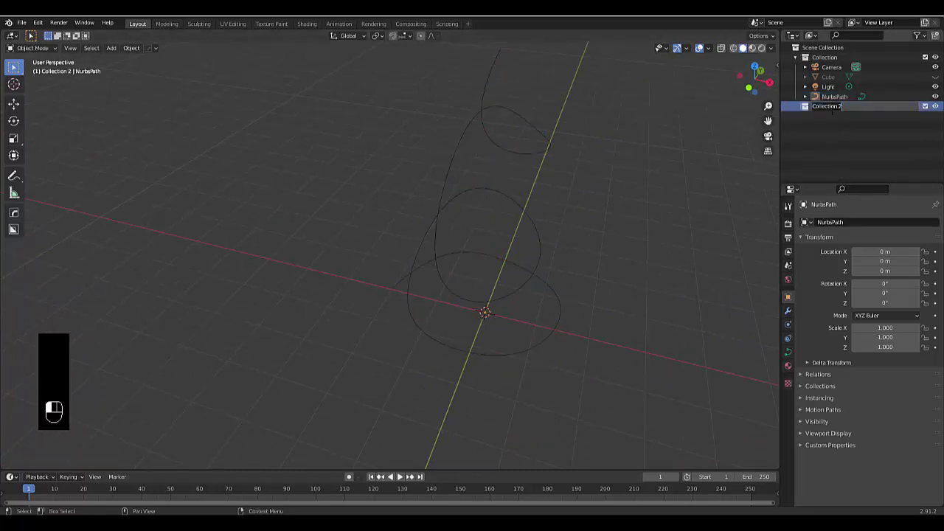
pyautogui.write('path')
pyautogui.press('Return')
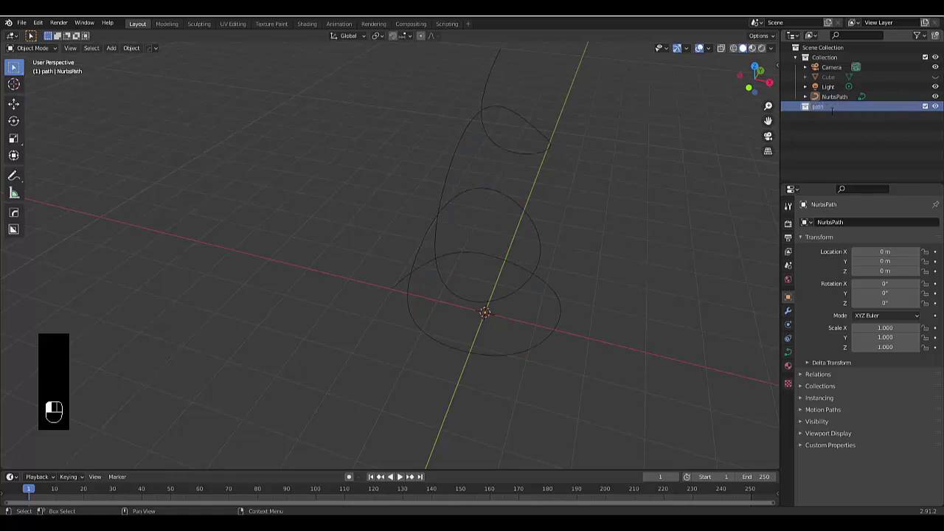
pyautogui.moveTo(833, 96)
pyautogui.mouseDown()
pyautogui.moveTo(841, 120)
pyautogui.moveTo(830, 108)
pyautogui.mouseUp()
pyautogui.click(831, 126)
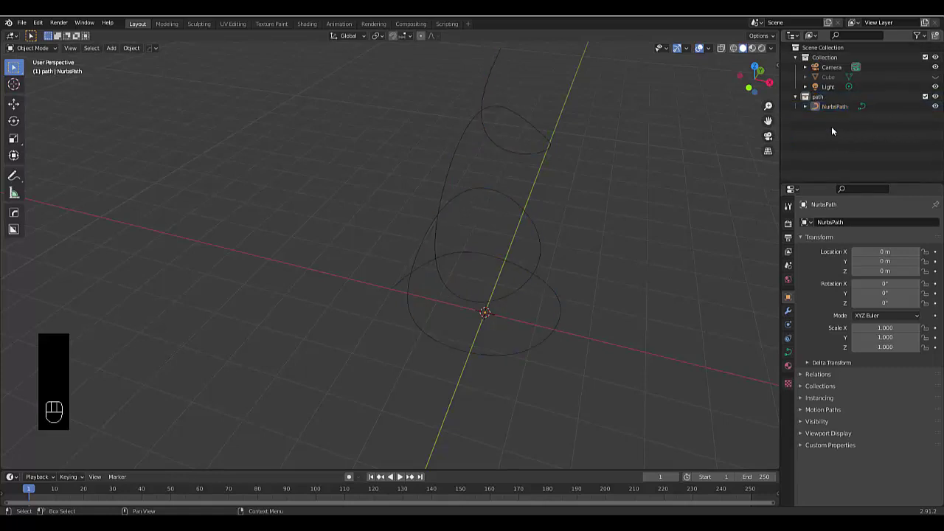
# Create another new collection in the scene and name it flow.
pyautogui.rightClick(830, 125)
pyautogui.click(830, 125)
pyautogui.click(838, 115)
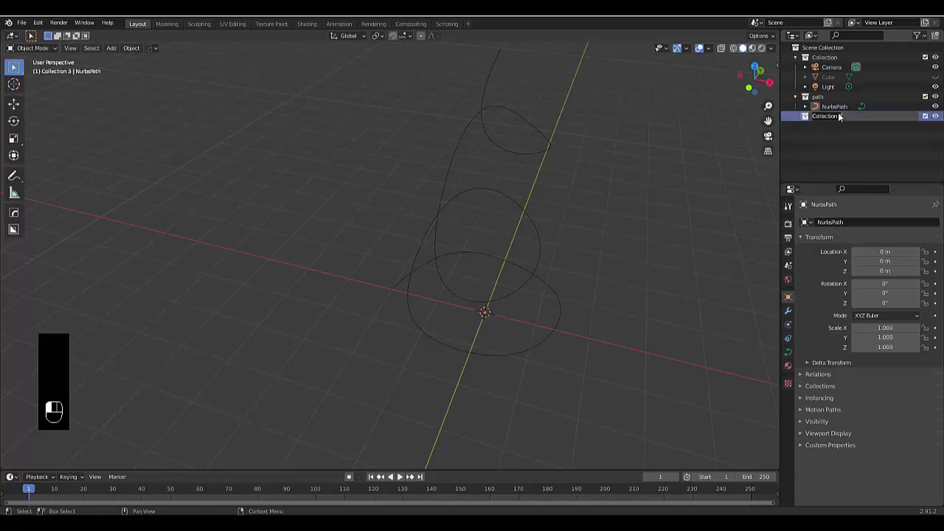
pyautogui.write('flow')
pyautogui.press('Return')
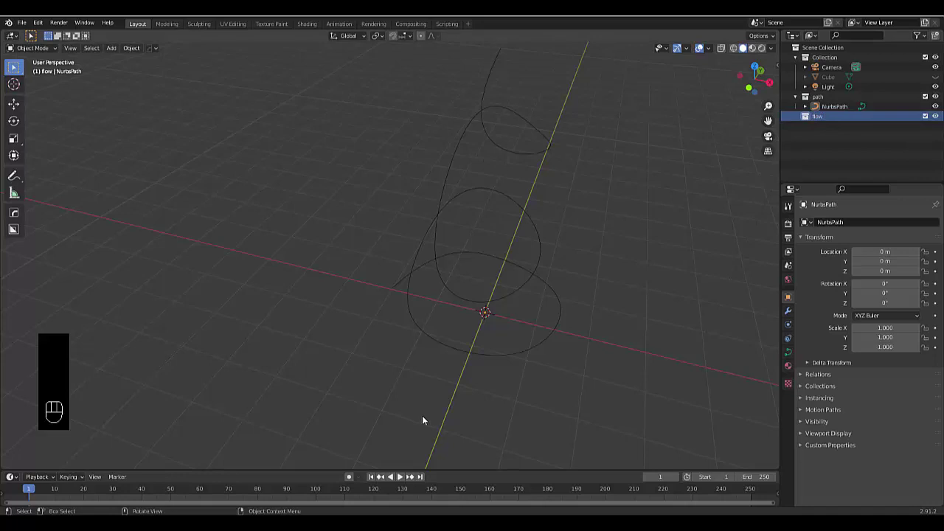
# Add a UV sphere scaled down to about 0.163 in the flow collection, and disable that collection in renders.
pyautogui.hotkey('shift', 'a')
pyautogui.moveTo(393, 315)
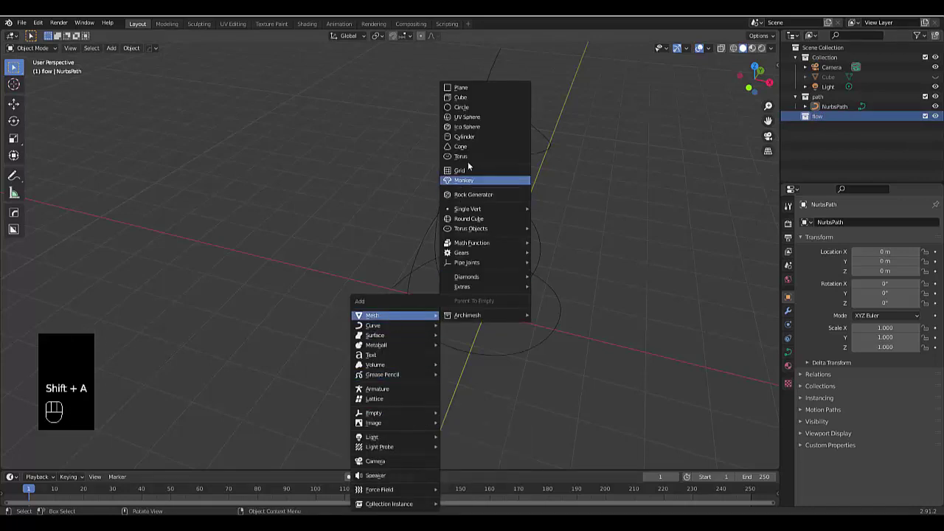
pyautogui.click(479, 120)
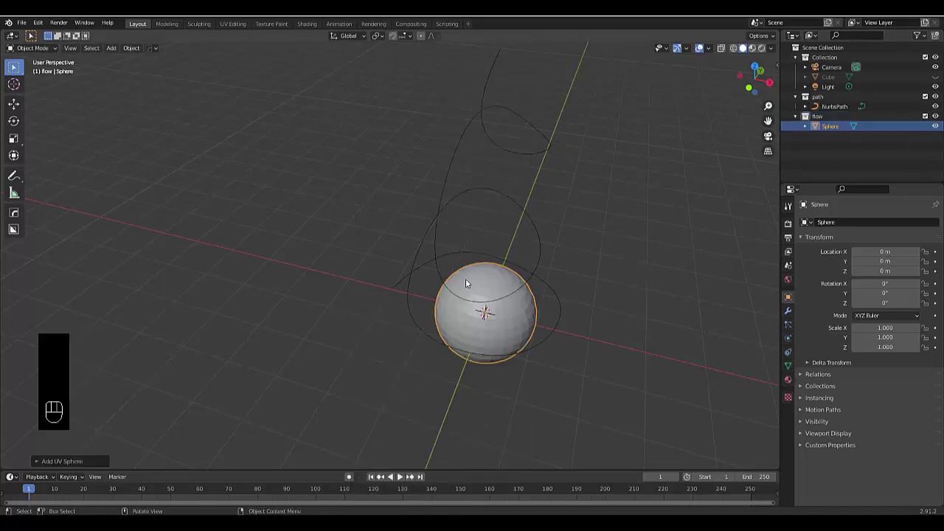
pyautogui.press('s')
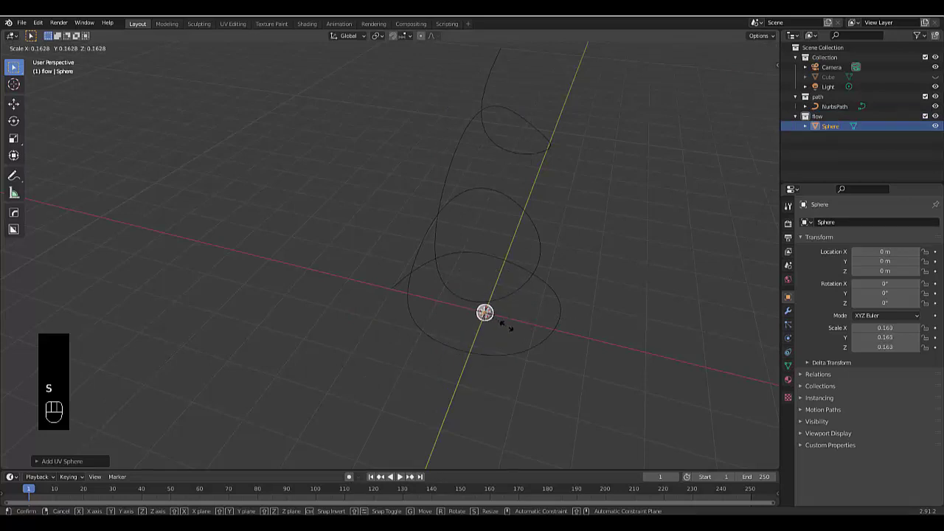
pyautogui.click(501, 324)
pyautogui.rightClick(490, 318)
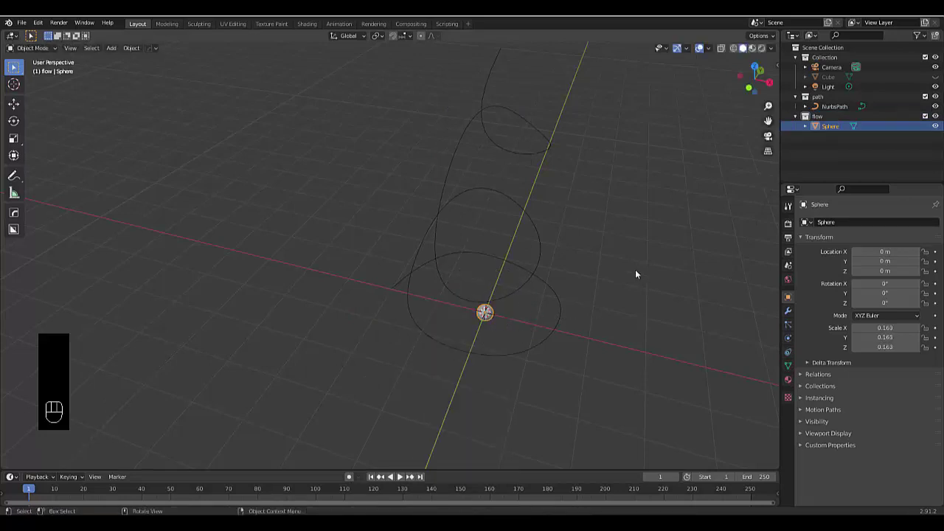
pyautogui.click(918, 37)
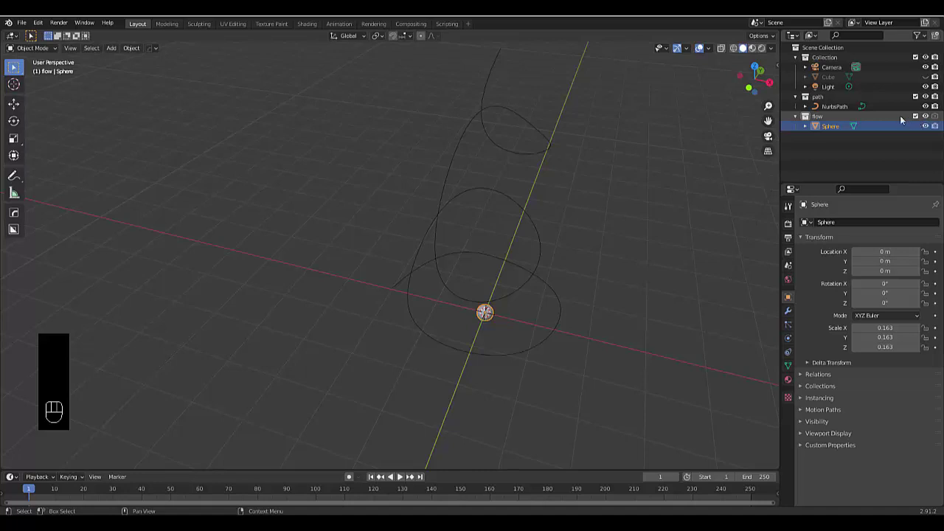
# Enable Fluid physics on the sphere with type Flow, flow type Liquid and flow behavior Inflow.
pyautogui.click(788, 339)
pyautogui.click(900, 246)
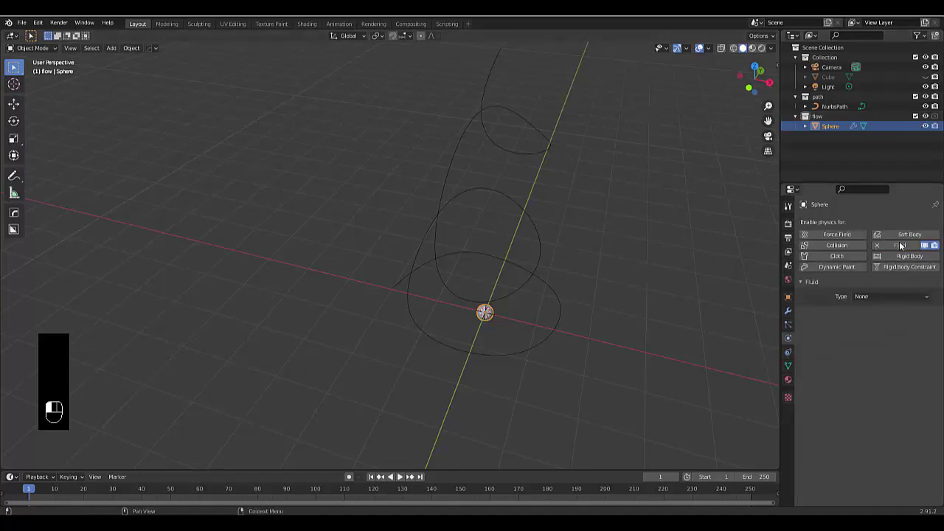
pyautogui.click(861, 296)
pyautogui.click(875, 329)
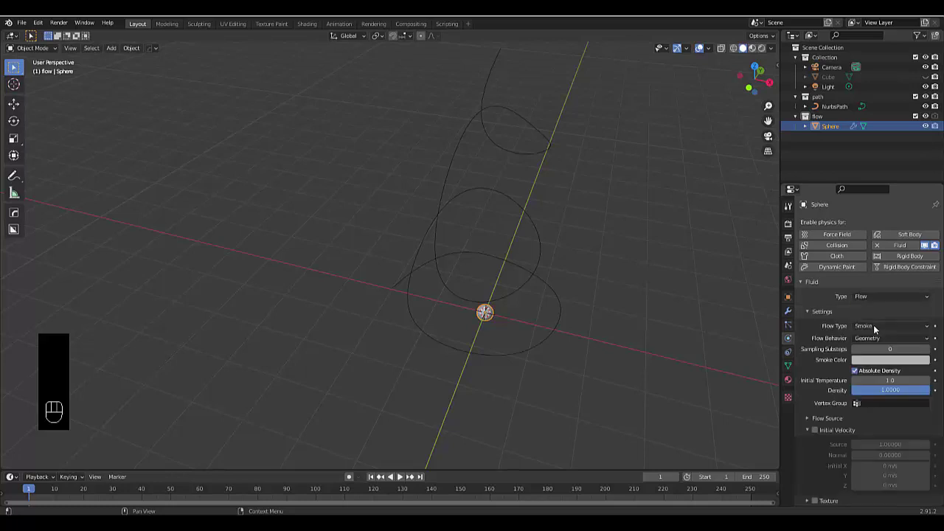
pyautogui.click(866, 325)
pyautogui.click(874, 369)
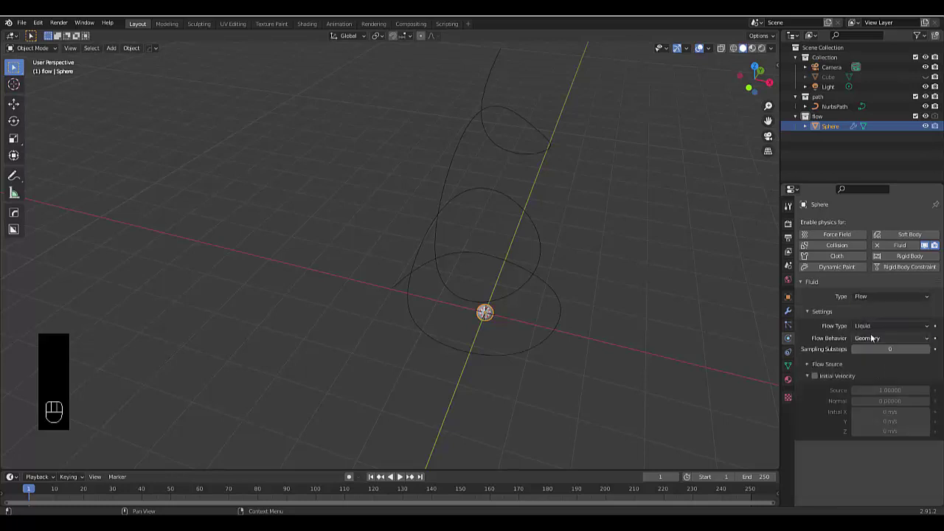
pyautogui.click(871, 342)
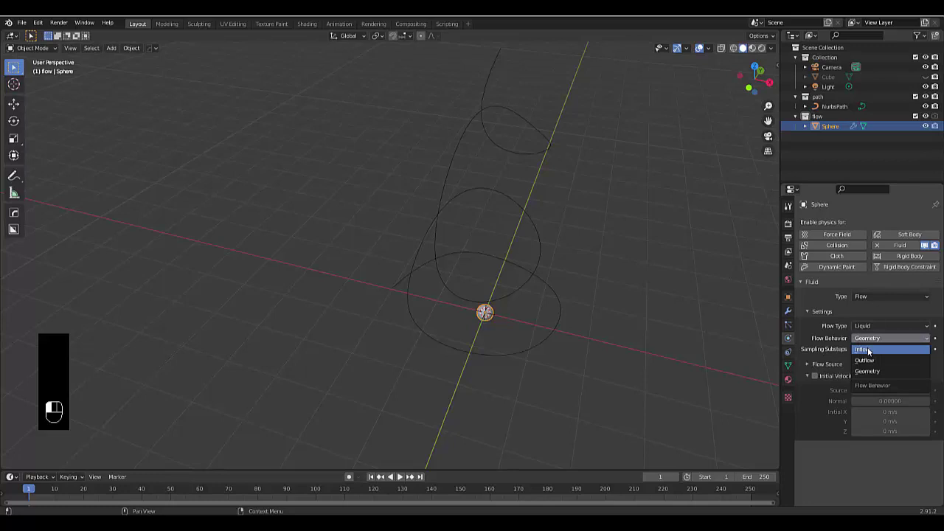
pyautogui.click(869, 351)
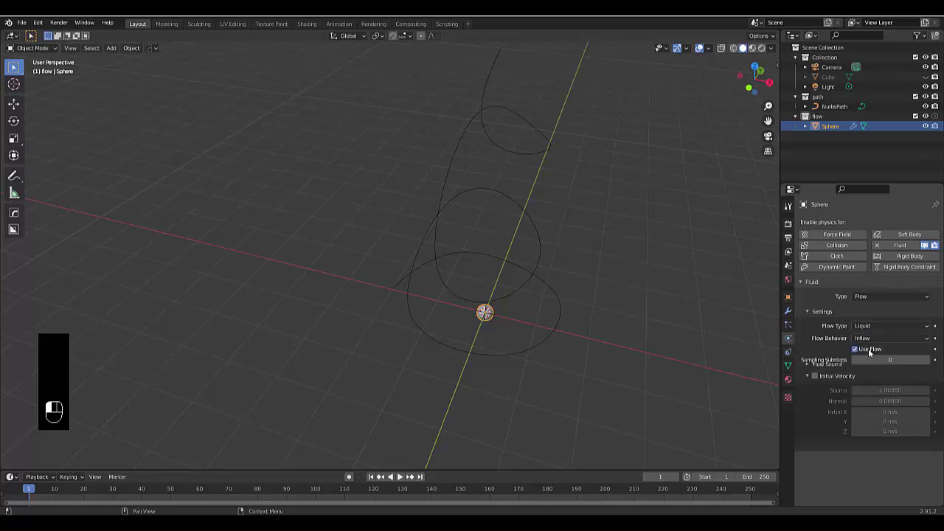
# Set the animation's end frame to 300 and keyframe the enabled Use Flow option at frame 1.
pyautogui.click(746, 476)
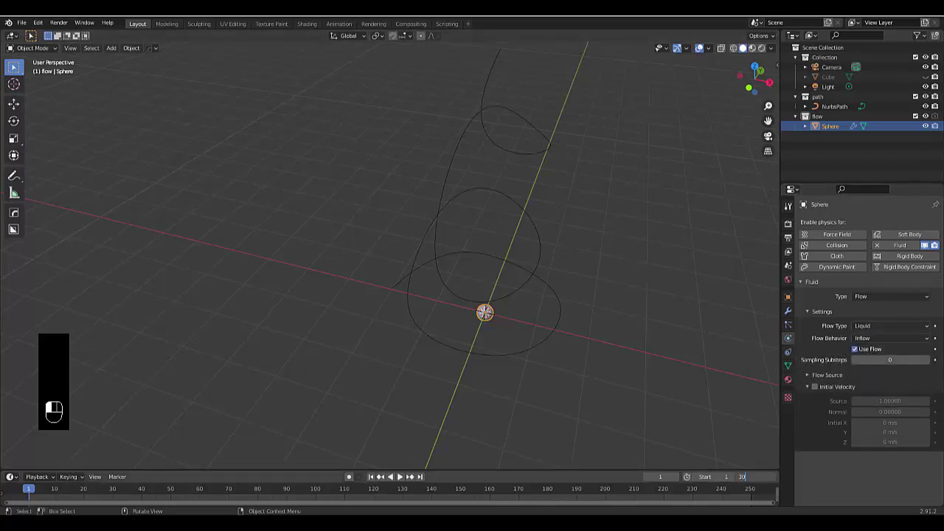
pyautogui.press('Return')
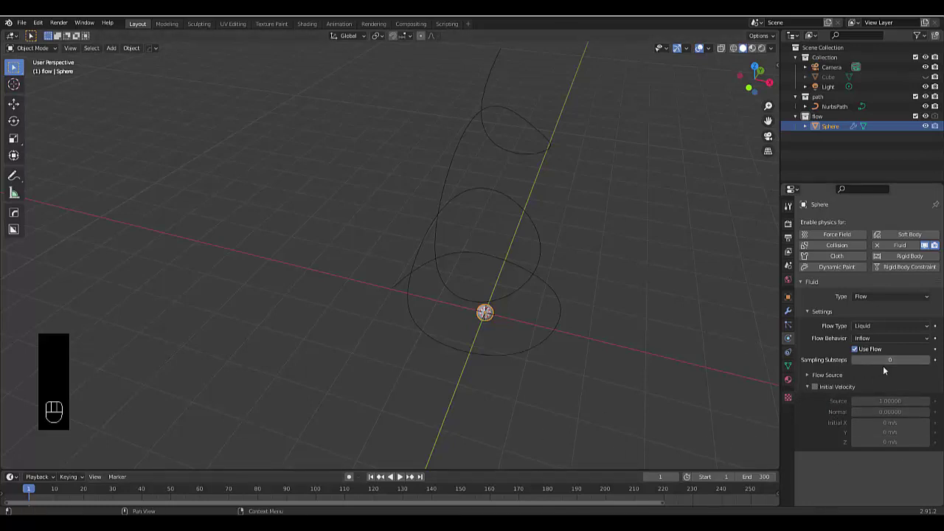
pyautogui.click(935, 349)
# Keyframe the sphere's Use Flow option as enabled at frame 249.
pyautogui.click(649, 478)
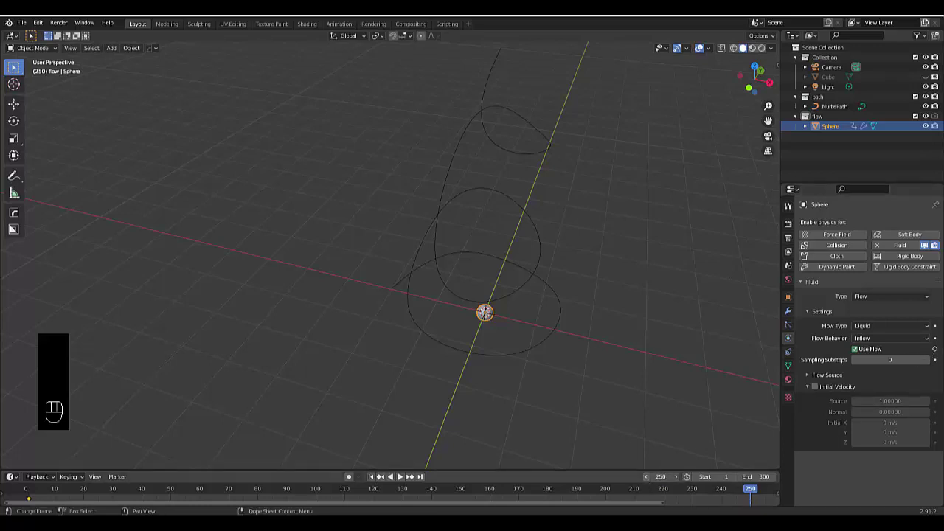
pyautogui.click(647, 477)
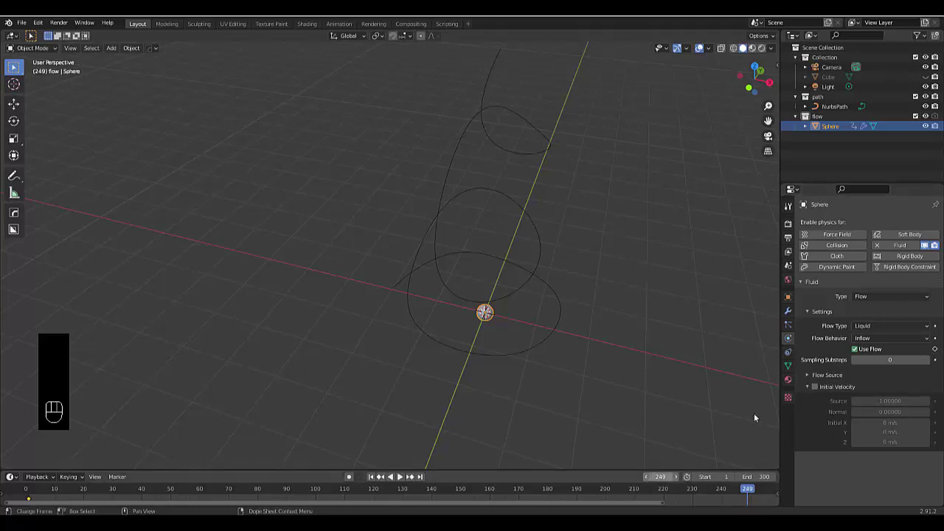
pyautogui.click(934, 350)
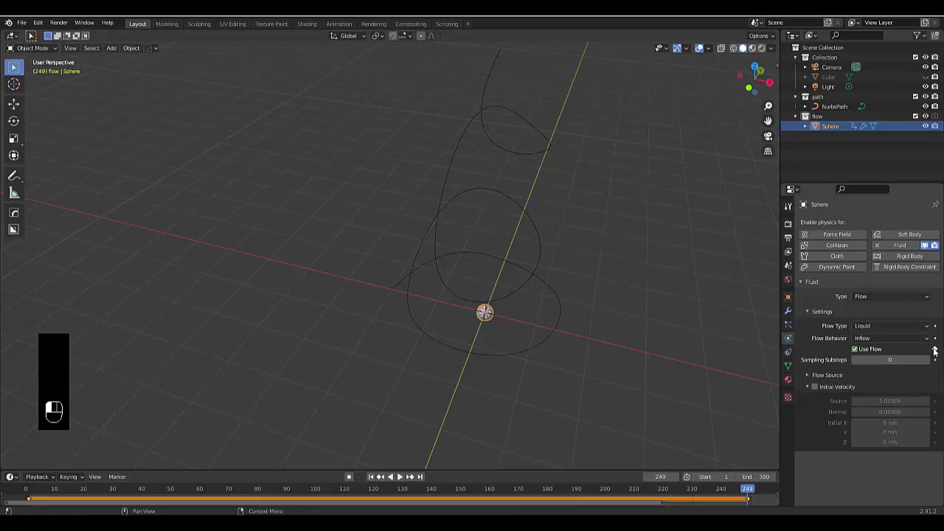
# Go to frame 250, disable the sphere's Use Flow option and keyframe it there.
pyautogui.click(674, 476)
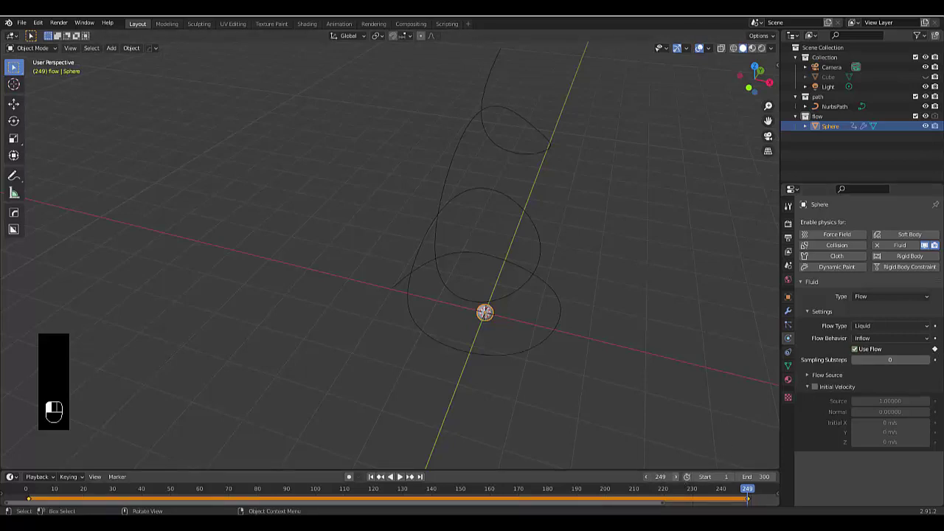
pyautogui.click(854, 349)
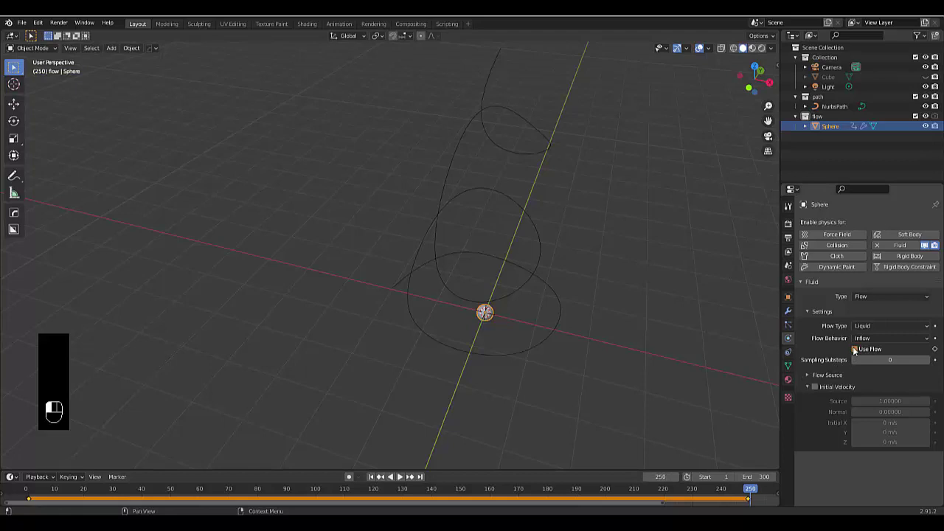
pyautogui.click(934, 350)
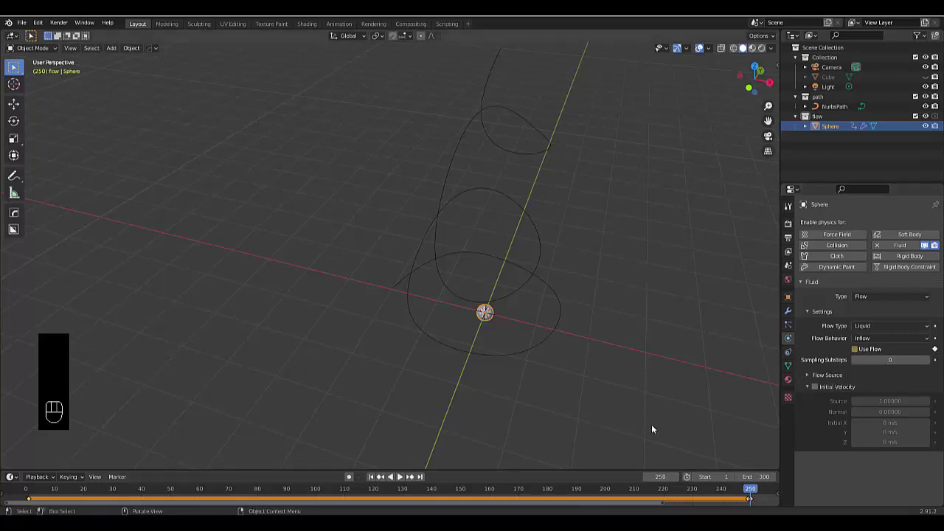
# Add a Follow Path object constraint to the sphere.
pyautogui.moveTo(528, 402); pyautogui.dragTo(605, 339, button='middle')
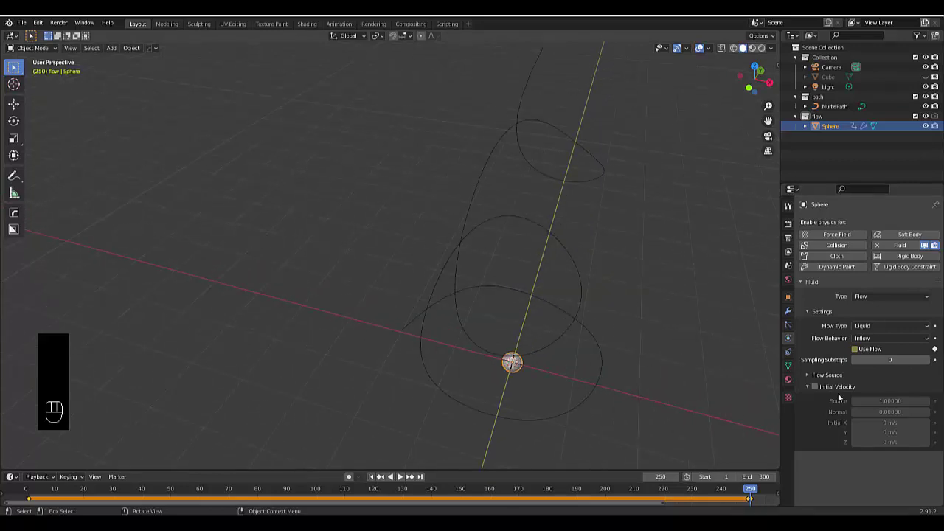
pyautogui.click(787, 351)
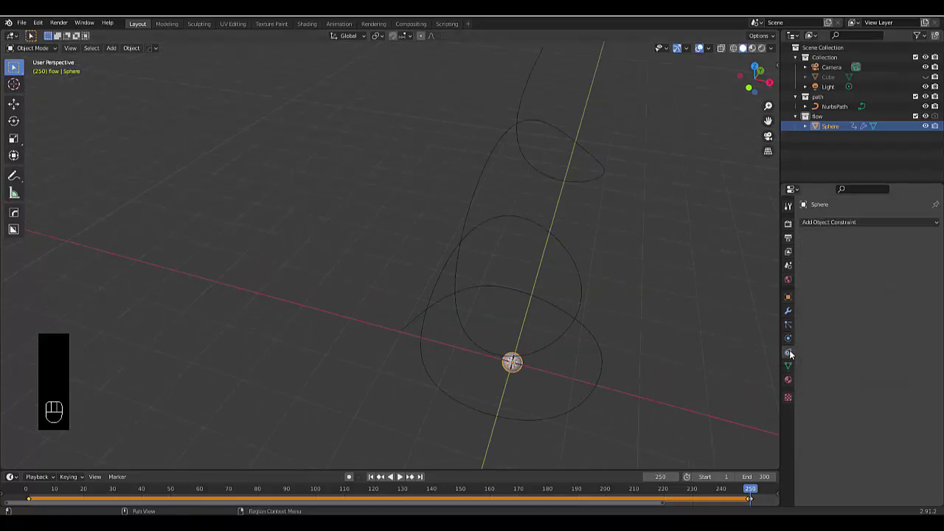
pyautogui.click(854, 222)
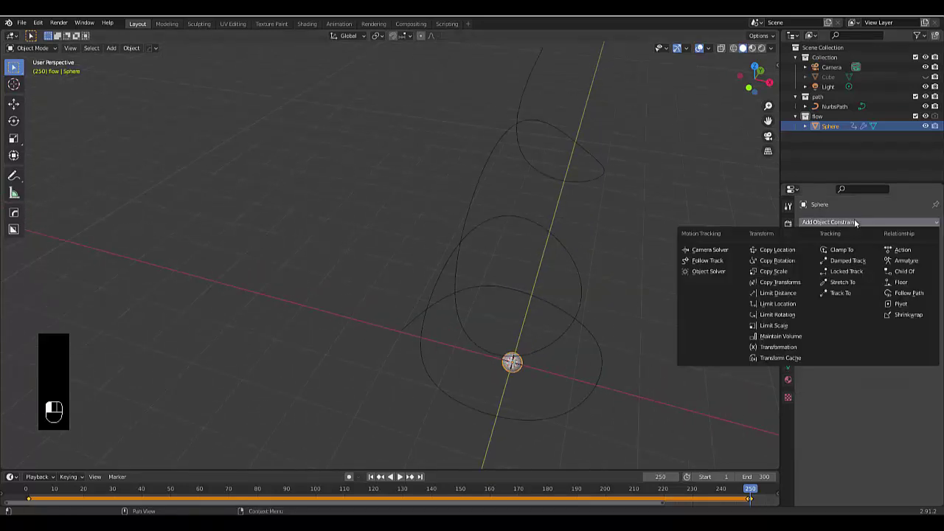
pyautogui.click(908, 293)
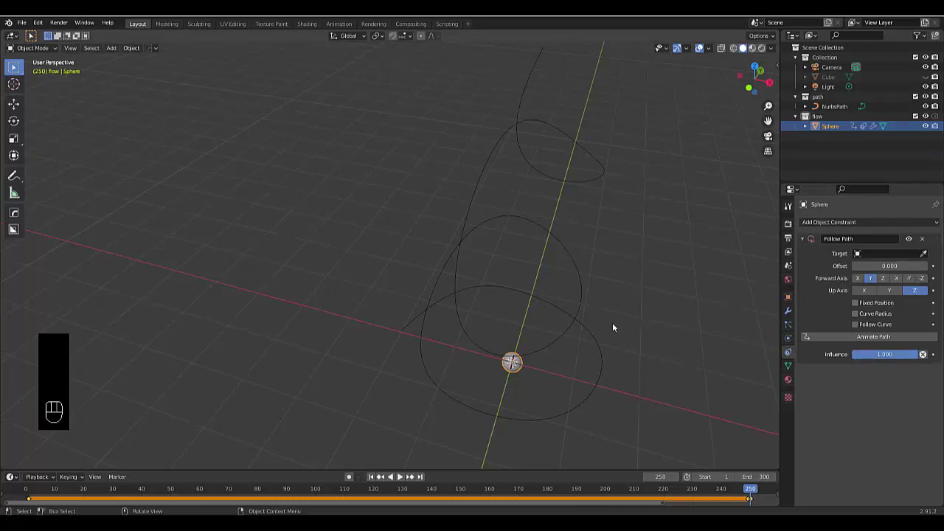
# Show the transform values and compare the location of the NURBS path with that of the sphere.
pyautogui.press('n')
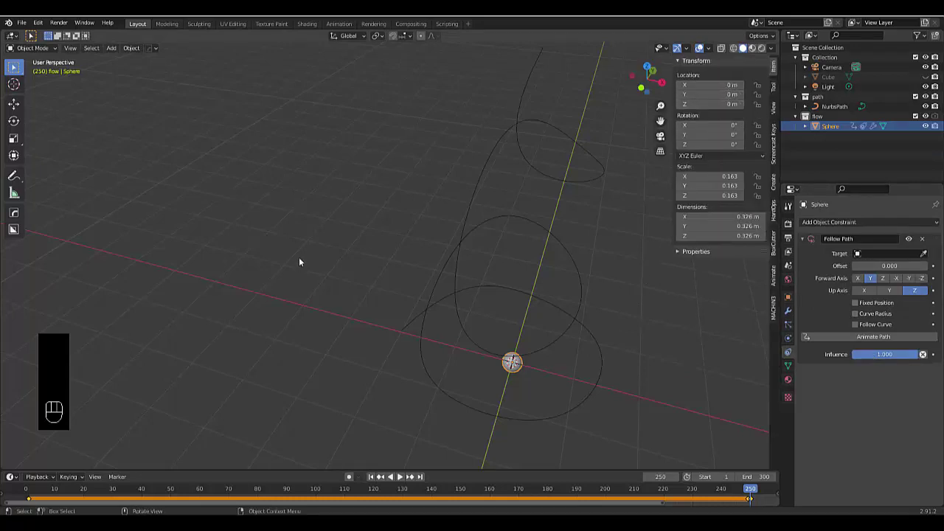
pyautogui.click(460, 237)
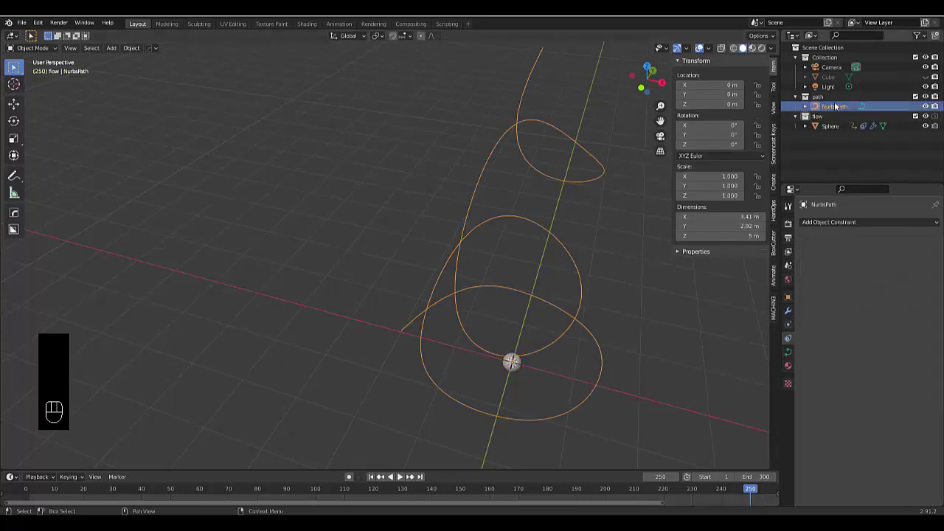
pyautogui.click(514, 368)
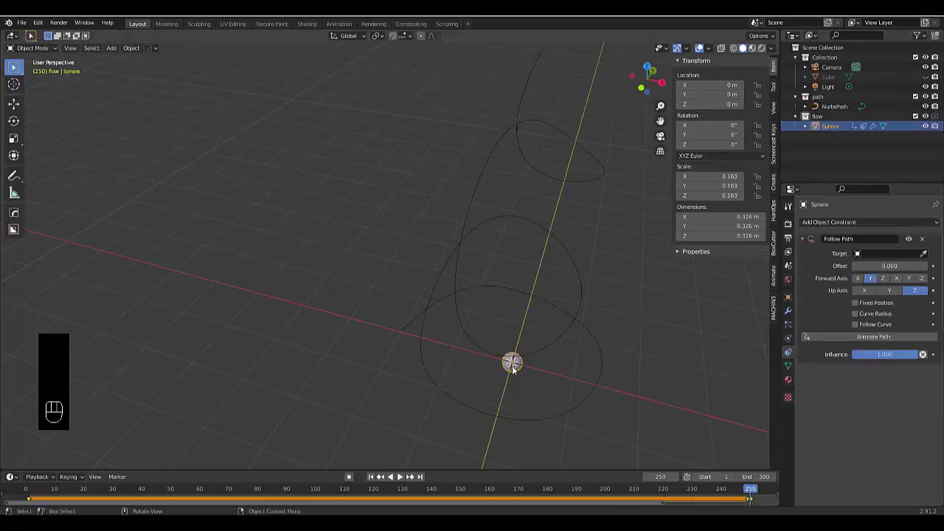
# Try moving the sphere away from the path's origin and applying its transform, and undo both changes.
pyautogui.press('g')
pyautogui.click(269, 249)
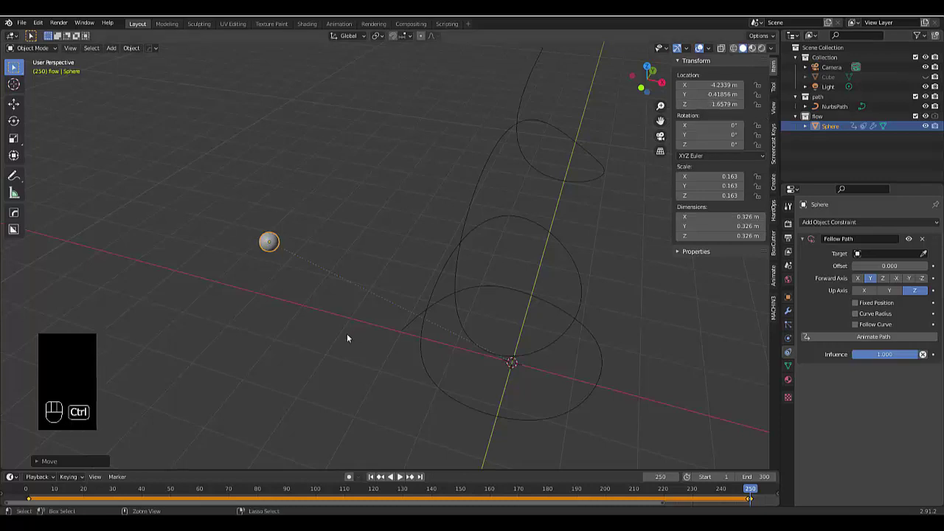
pyautogui.hotkey('ctrl', 'a')
pyautogui.click(299, 303)
pyautogui.hotkey('ctrl', 'z')
pyautogui.hotkey('ctrl', 'z')
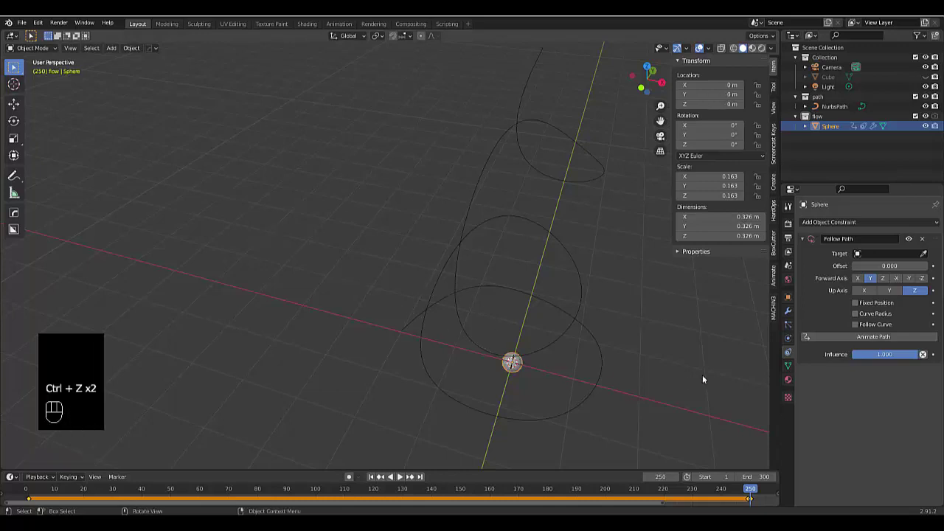
# Set the Follow Path target to NurbsPath, enable Follow Curve and animate the path.
pyautogui.click(885, 254)
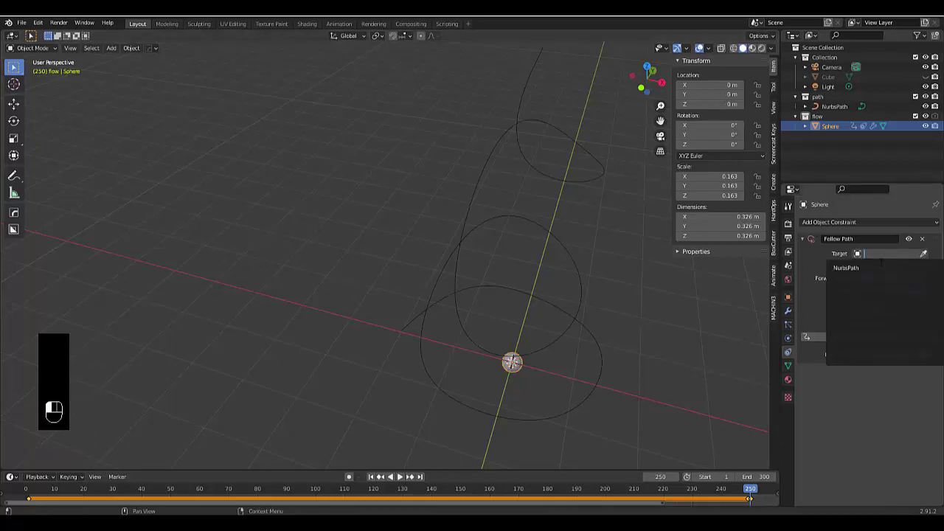
pyautogui.click(872, 268)
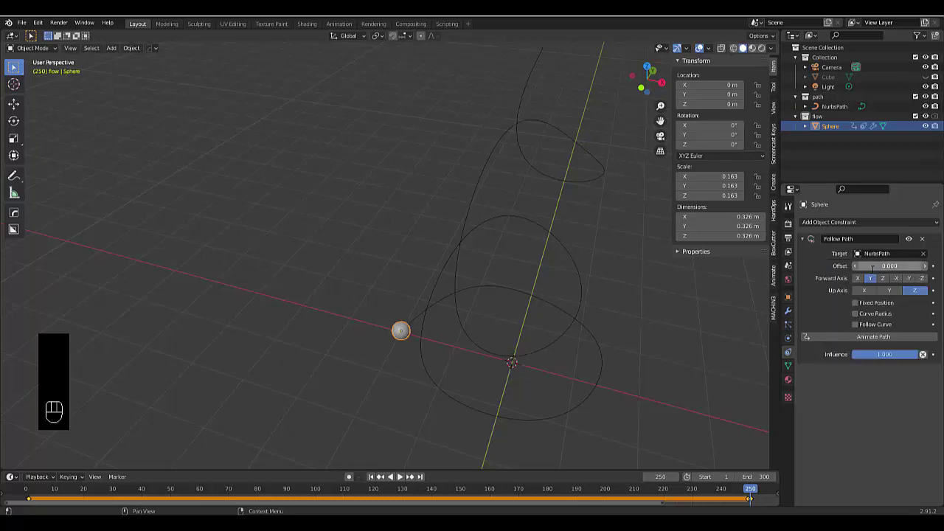
pyautogui.click(854, 324)
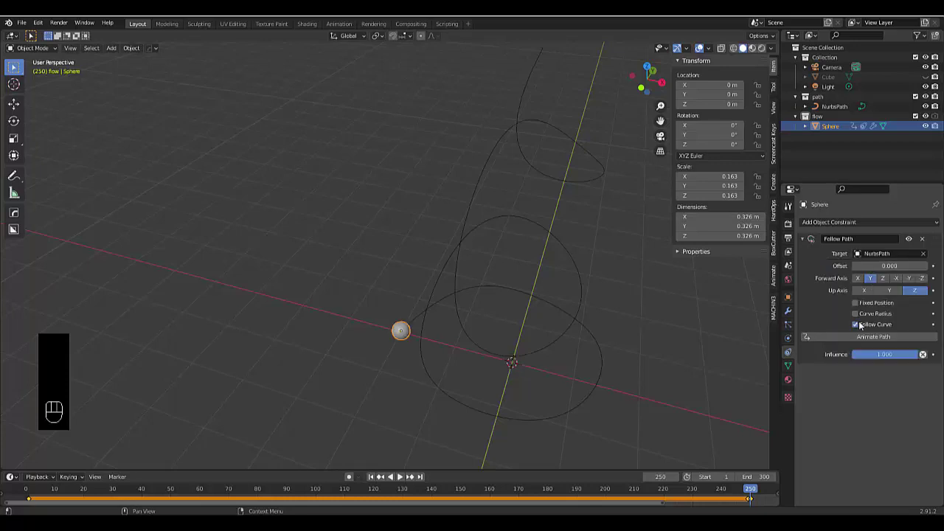
pyautogui.click(865, 336)
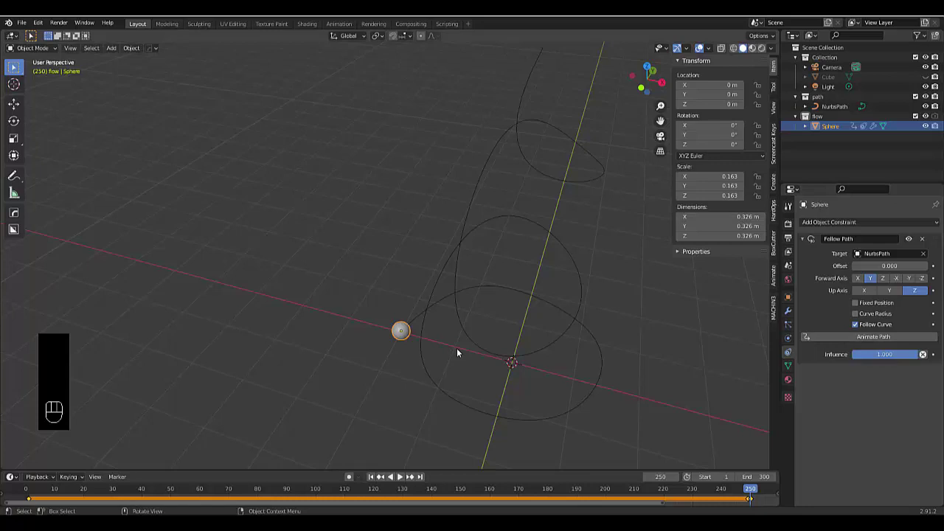
# Play the animation from frame 1 to check the sphere's movement along the spiral, and return to the first frame.
pyautogui.press('space')
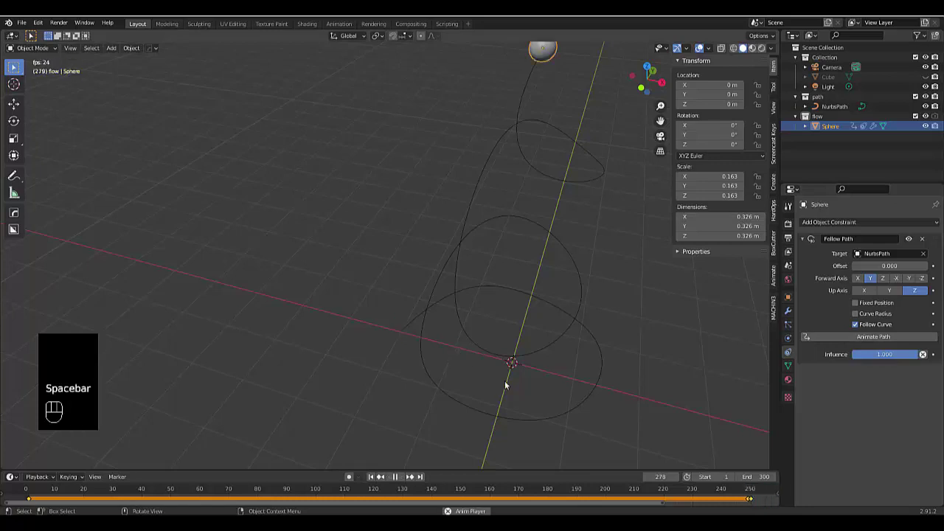
pyautogui.press('space')
pyautogui.click(371, 476)
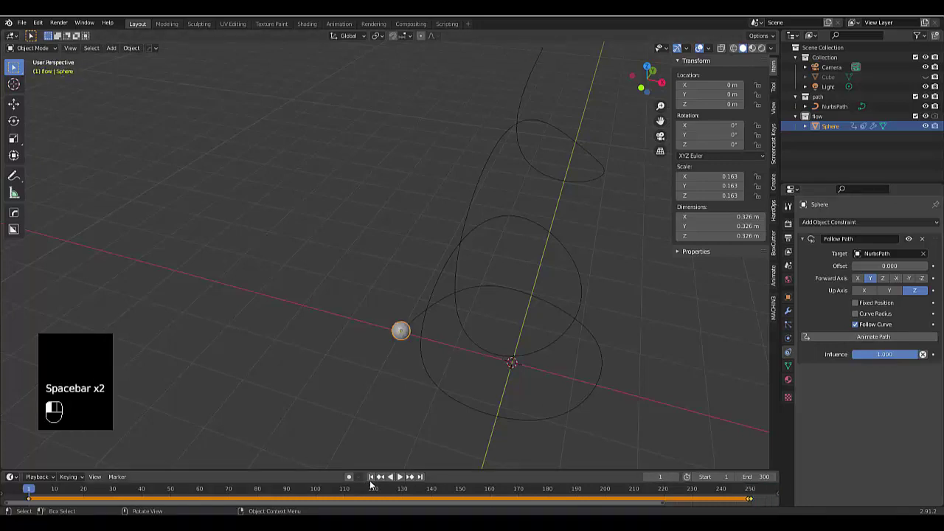
pyautogui.press('space')
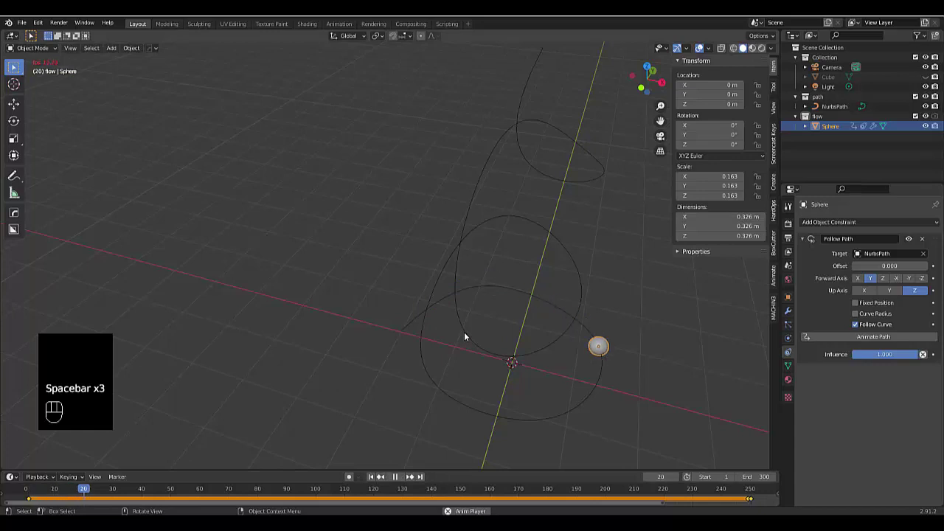
pyautogui.scroll(-2, 463, 336)
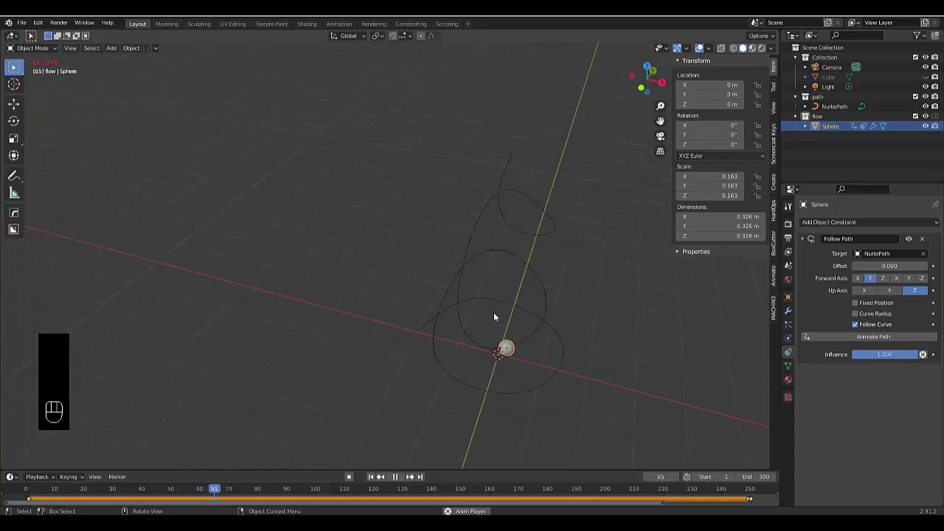
pyautogui.press('space')
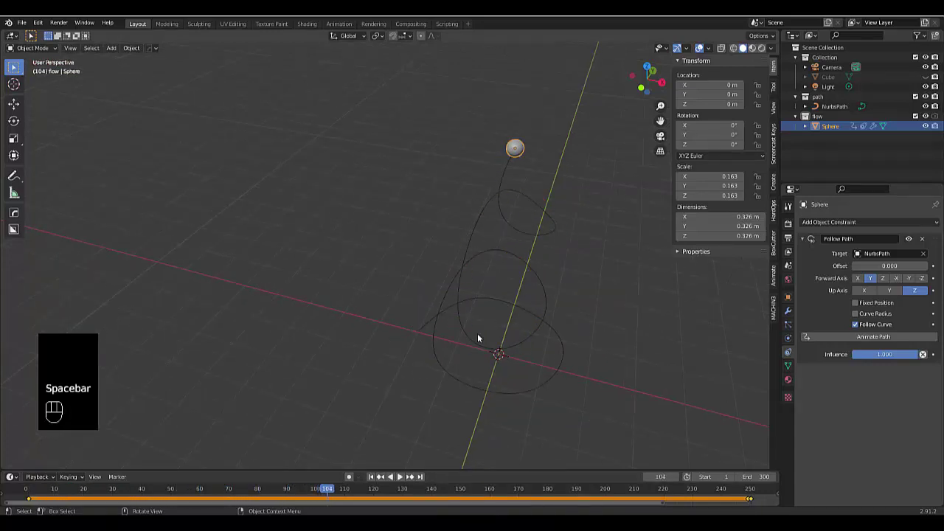
pyautogui.click(372, 477)
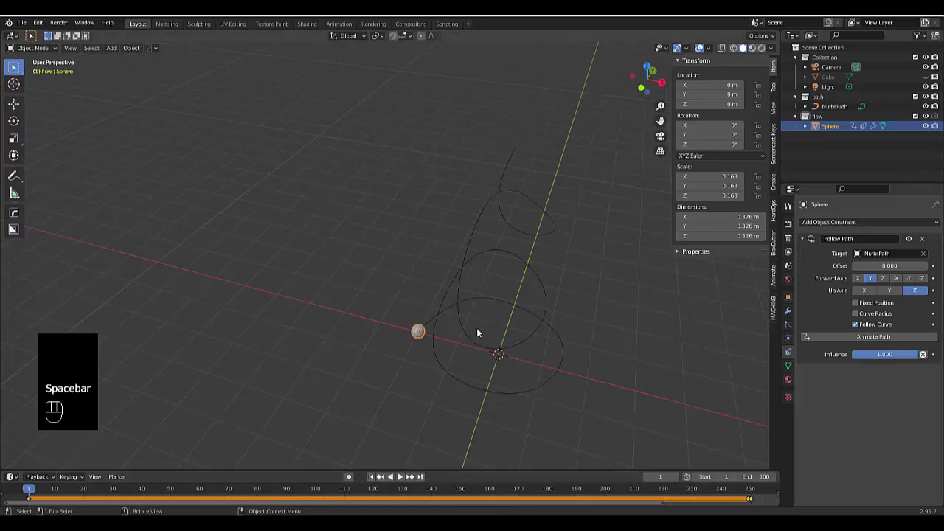
# Enable Fixed Position on the Follow Path constraint and keyframe the Offset Factor at 0 on frame 1.
pyautogui.moveTo(509, 287); pyautogui.dragTo(482, 329, button='middle')
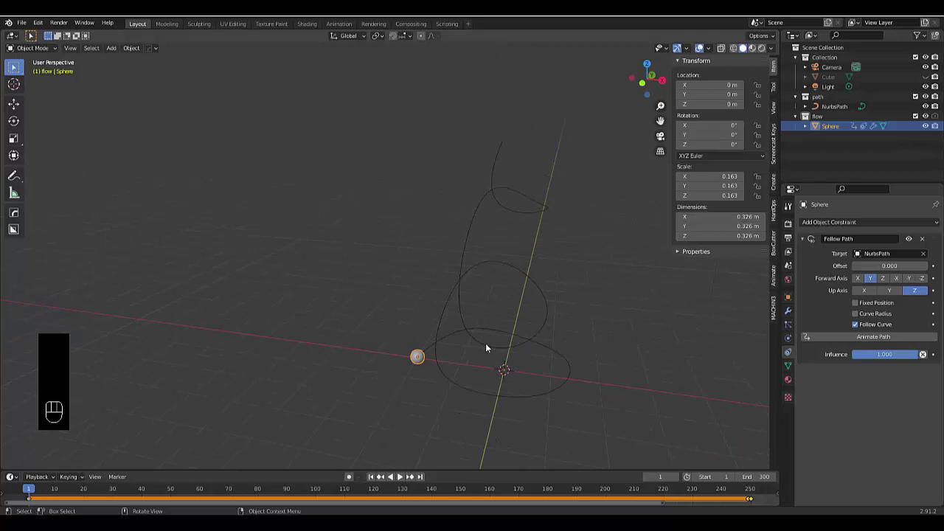
pyautogui.click(855, 303)
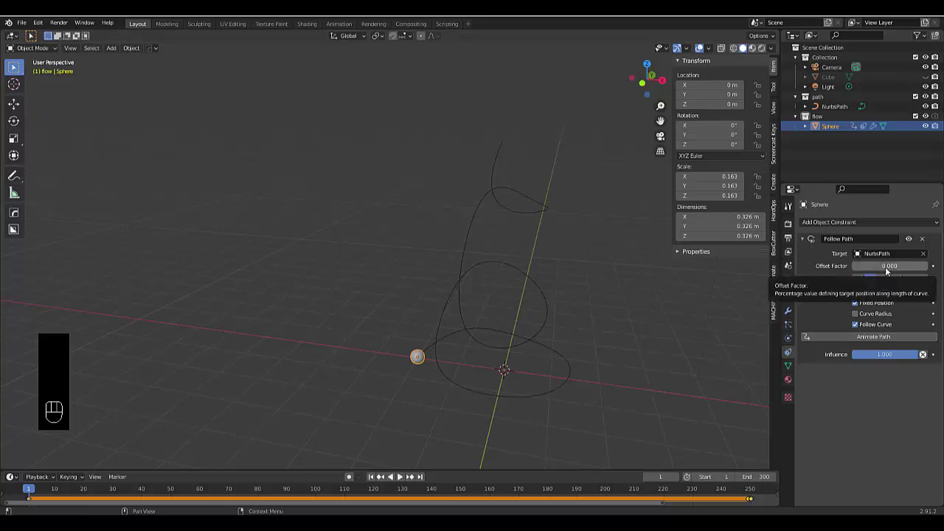
pyautogui.press('i')
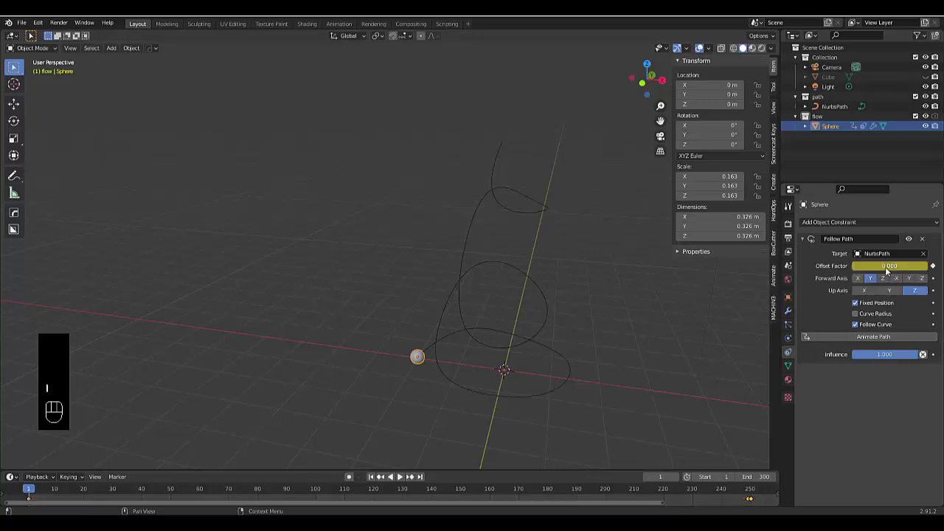
# Go to frame 250, set the constraint's Offset Factor to 1 and keyframe it.
pyautogui.click(660, 478)
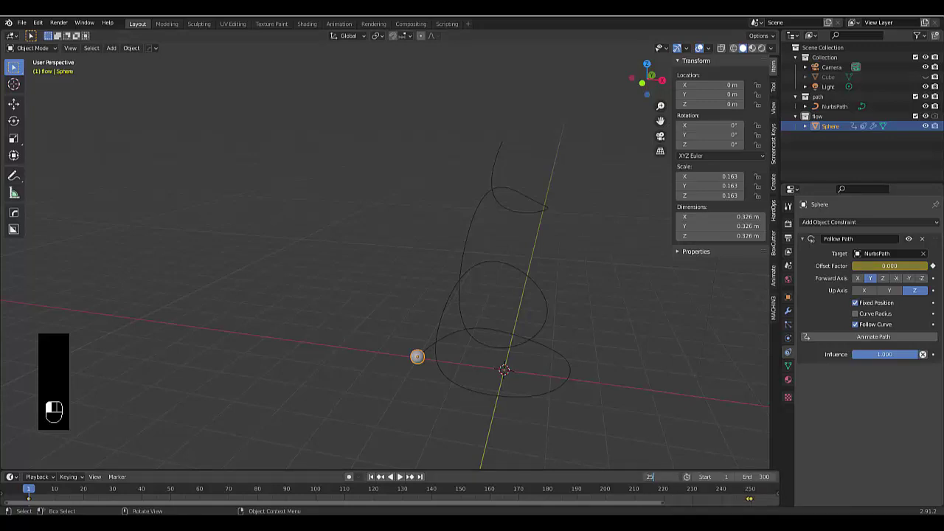
pyautogui.write('250')
pyautogui.press('Return')
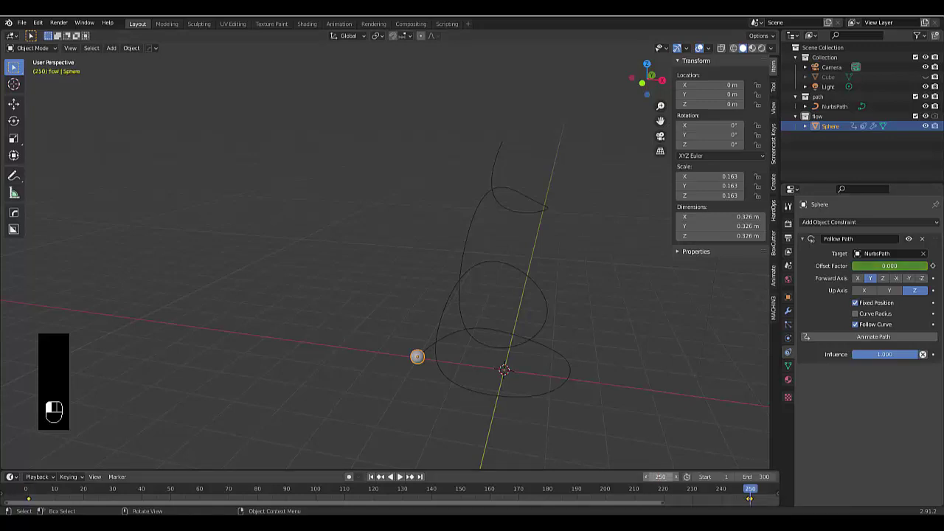
pyautogui.click(888, 266)
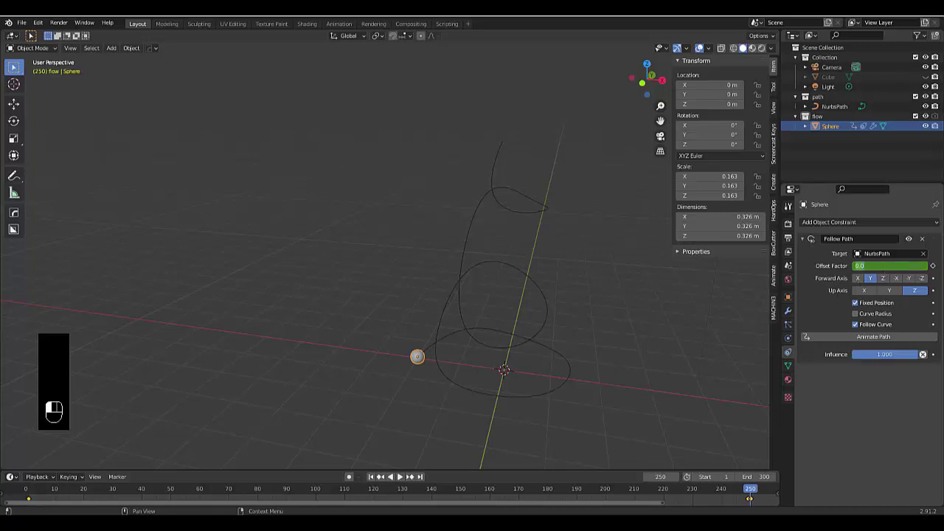
pyautogui.press('Return')
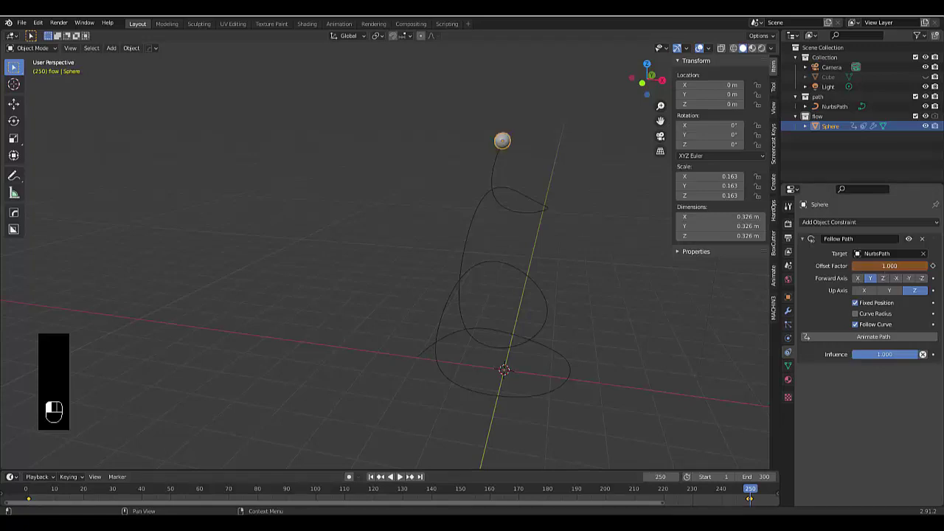
pyautogui.press('i')
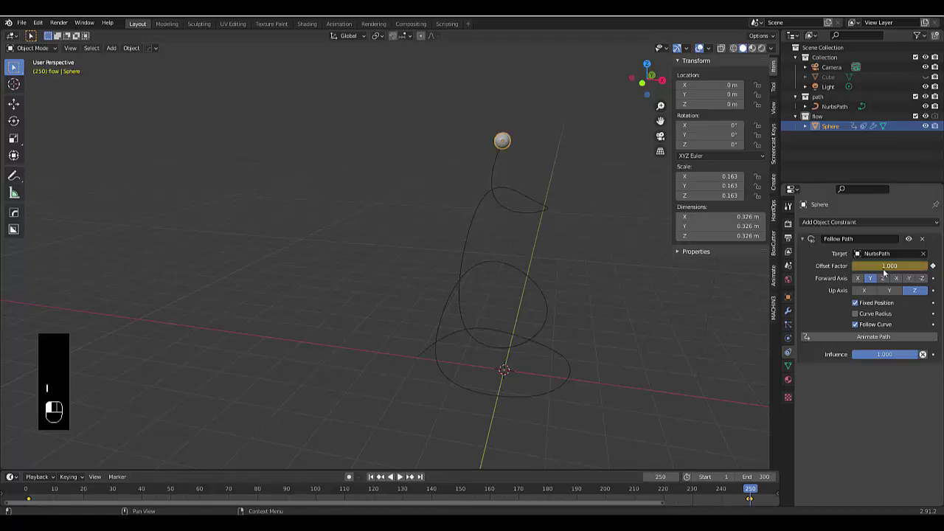
# Play back the keyframed path motion from the start and return to frame 1.
pyautogui.click(370, 476)
pyautogui.click(397, 477)
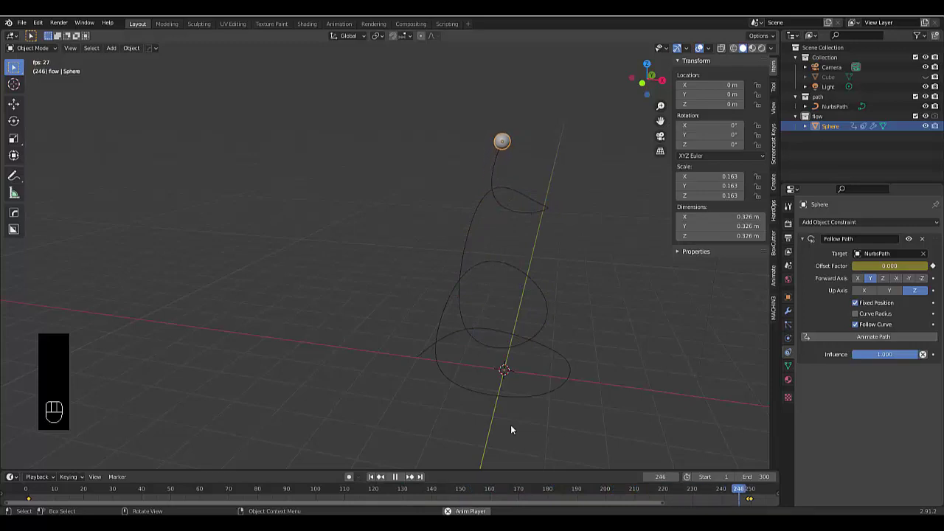
pyautogui.press('space')
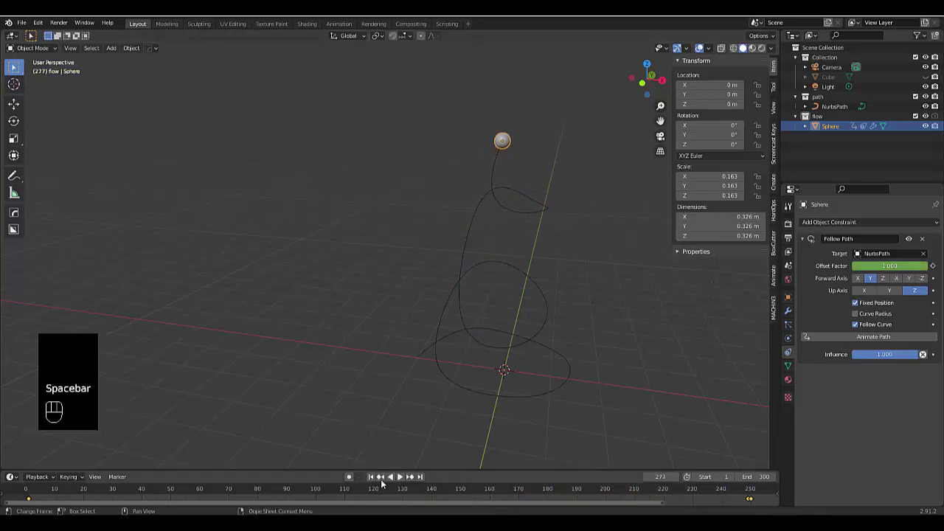
pyautogui.click(368, 477)
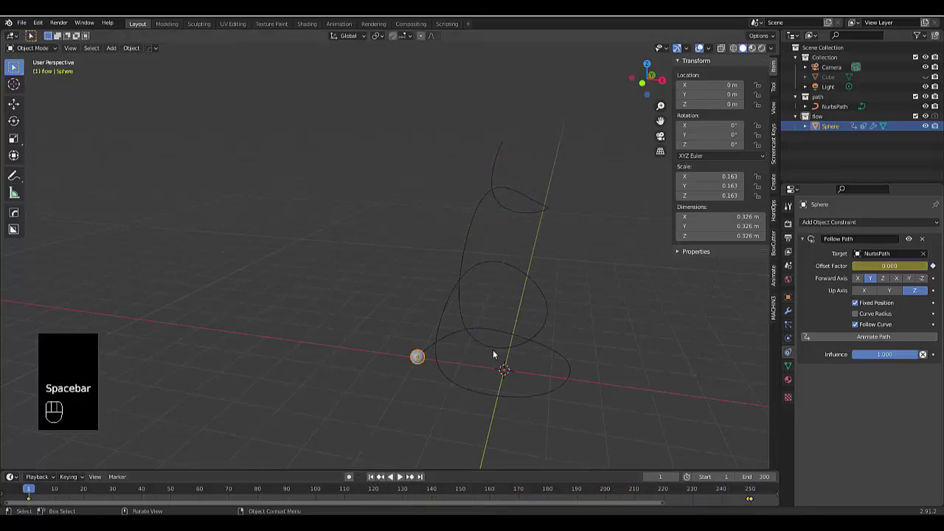
# In front view, create a new collection named domain and move the hidden cube into it.
pyautogui.moveTo(493, 354); pyautogui.dragTo(484, 311, button='middle')
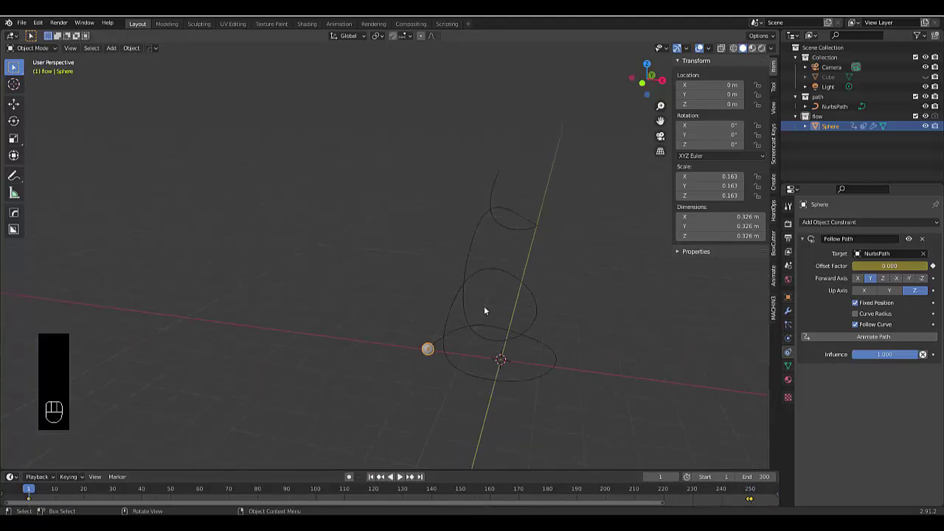
pyautogui.press('KP_1')
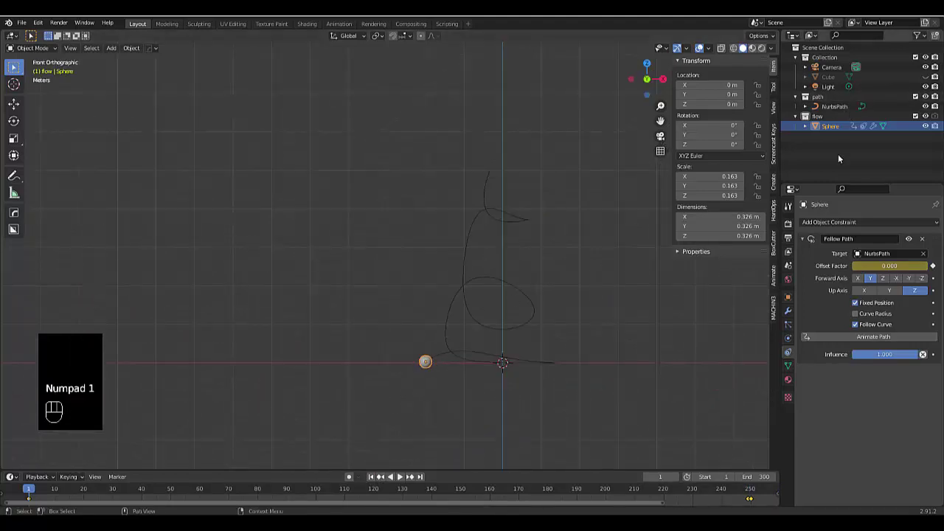
pyautogui.rightClick(838, 154)
pyautogui.click(838, 154)
pyautogui.doubleClick(827, 137)
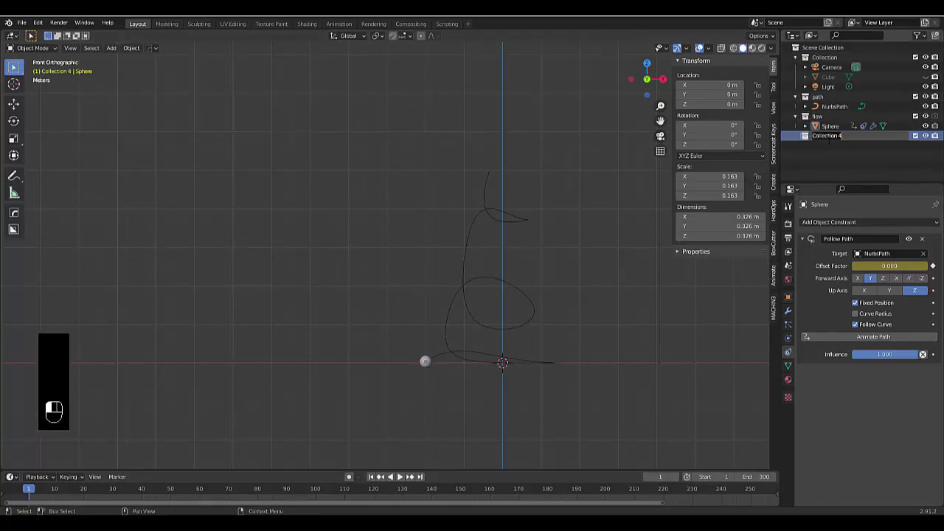
pyautogui.write('c')
pyautogui.press('Return')
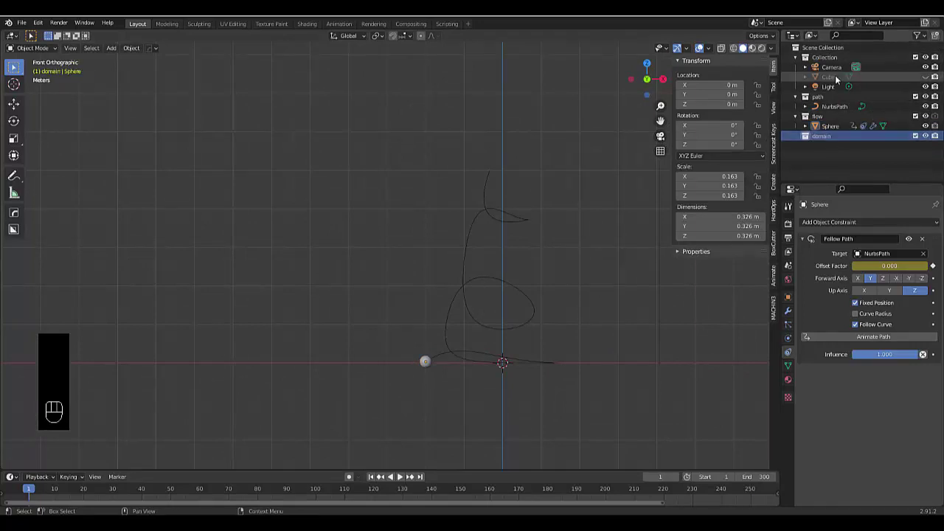
pyautogui.moveTo(830, 76); pyautogui.dragTo(830, 134)
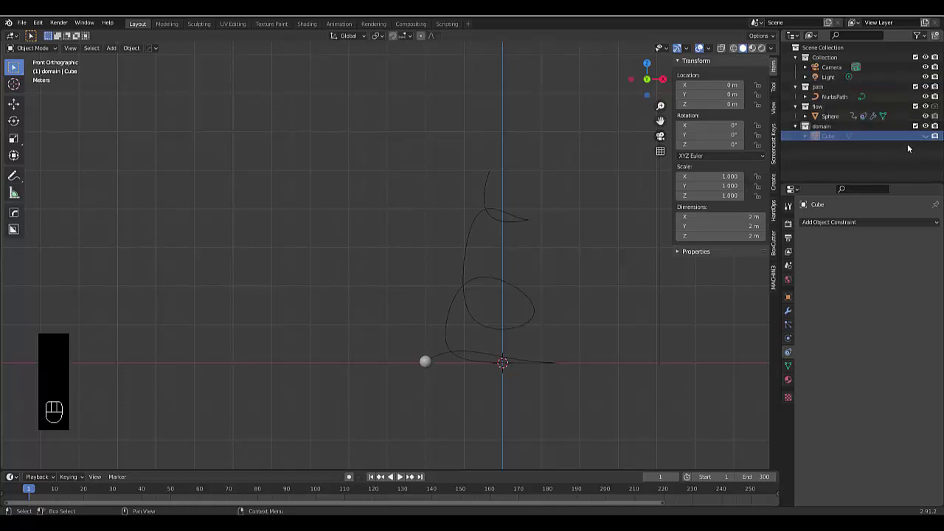
# Unhide the cube in the domain collection and switch the viewport to wireframe shading.
pyautogui.click(926, 135)
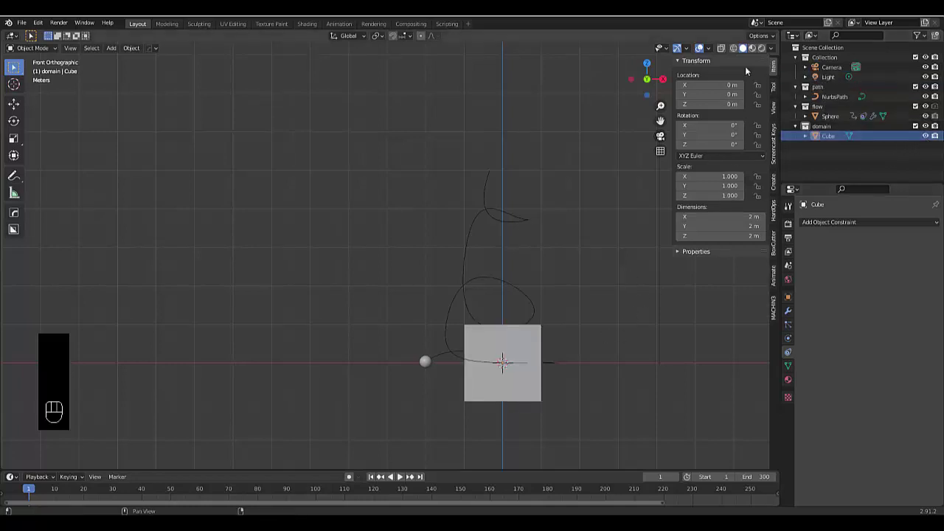
pyautogui.click(733, 48)
pyautogui.scroll(3, 544, 357)
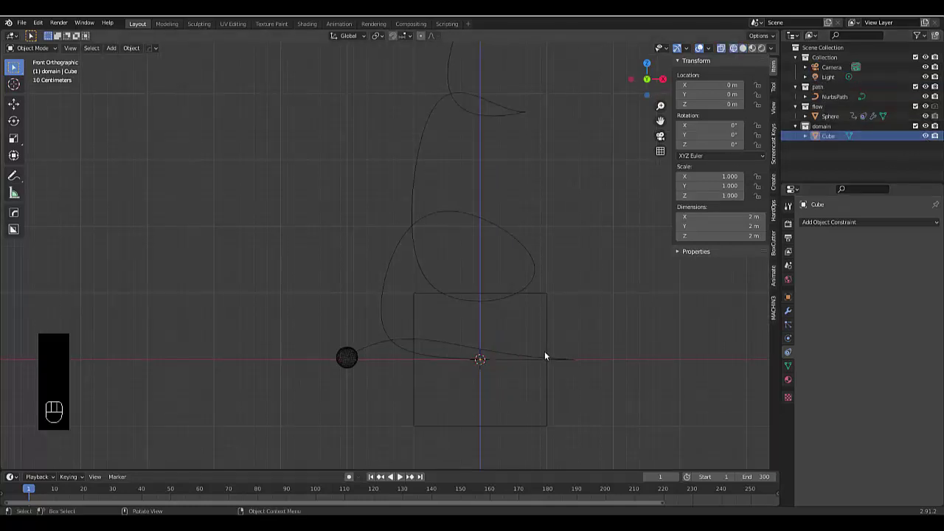
# In Edit Mode, move the cube's whole mesh up 1 m along Z and turn off proportional editing.
pyautogui.click(549, 410)
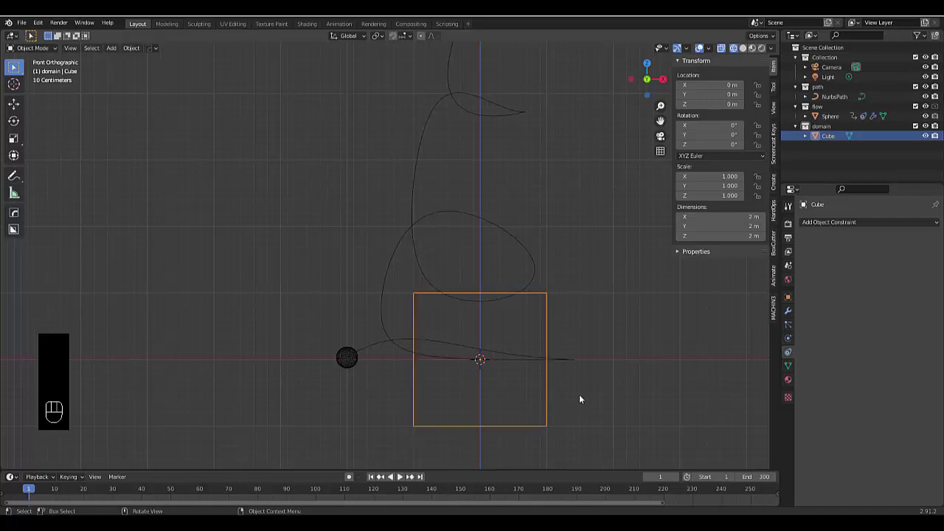
pyautogui.press('Tab')
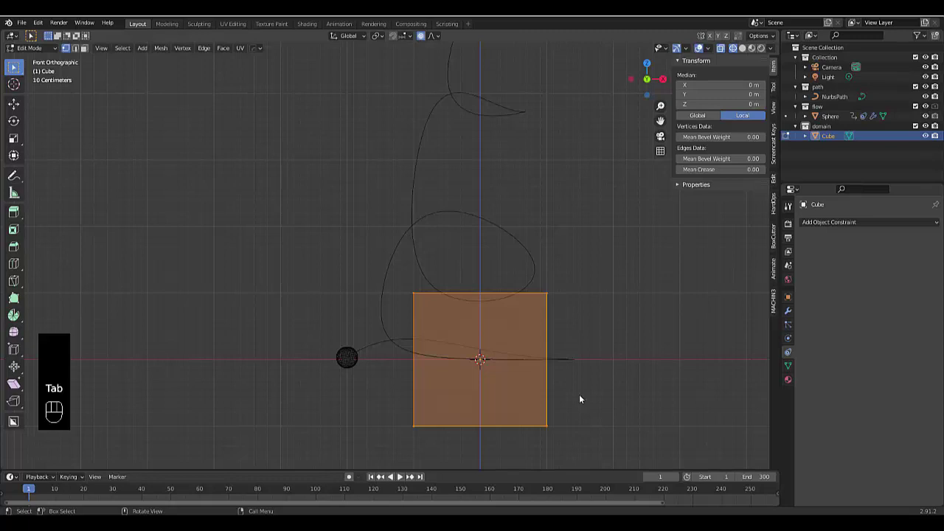
pyautogui.press('g')
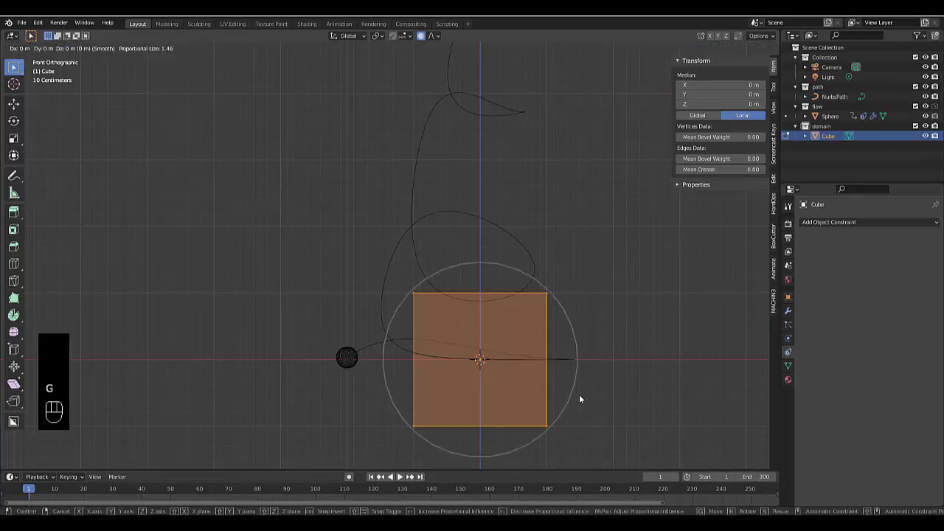
pyautogui.write('ze: ')
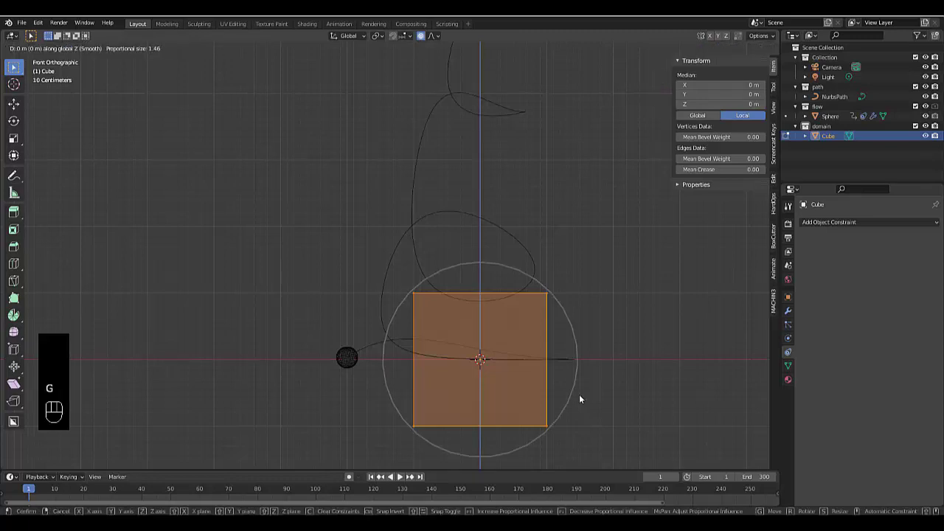
pyautogui.write('1')
pyautogui.click(579, 399)
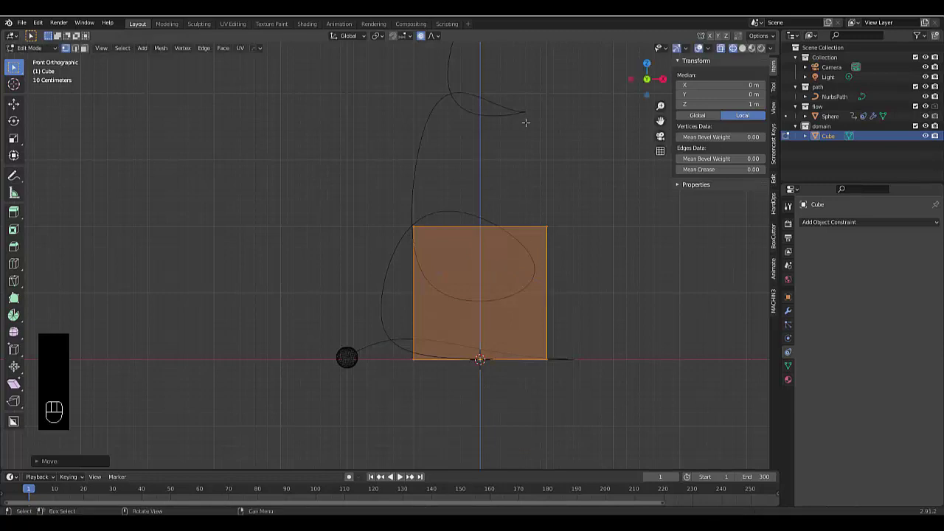
pyautogui.click(419, 36)
# Return to Object Mode and scale the cube uniformly by a factor of 3.
pyautogui.scroll(-3, 586, 383)
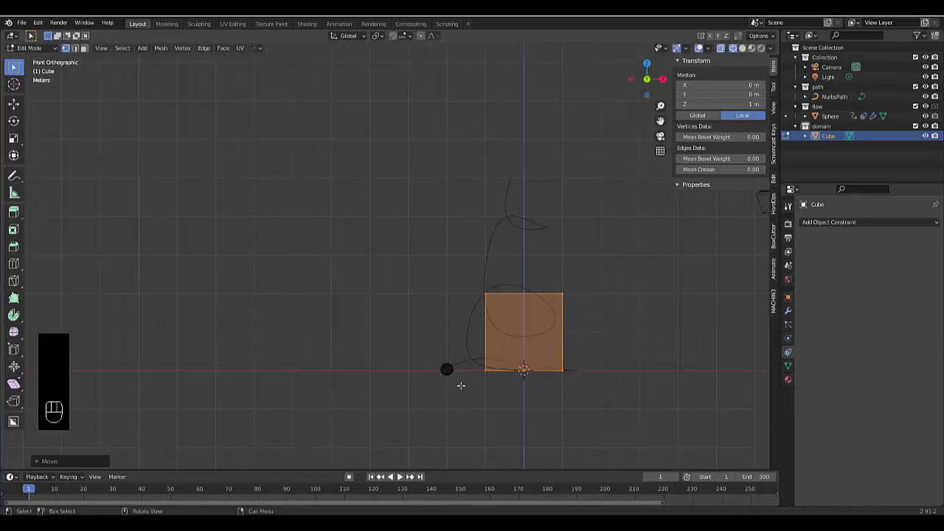
pyautogui.scroll(4, 443, 384)
pyautogui.scroll(-5, 697, 342)
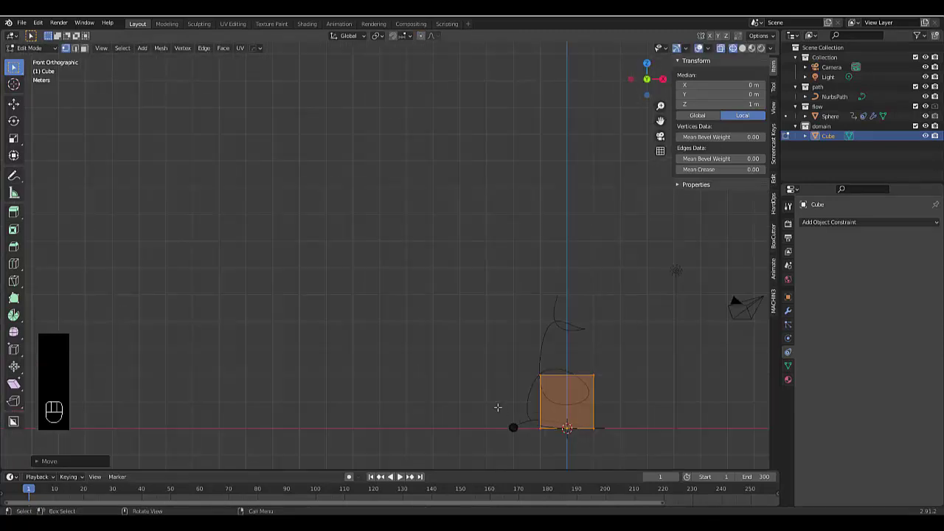
pyautogui.press('Tab')
pyautogui.press('s')
pyautogui.press('5')
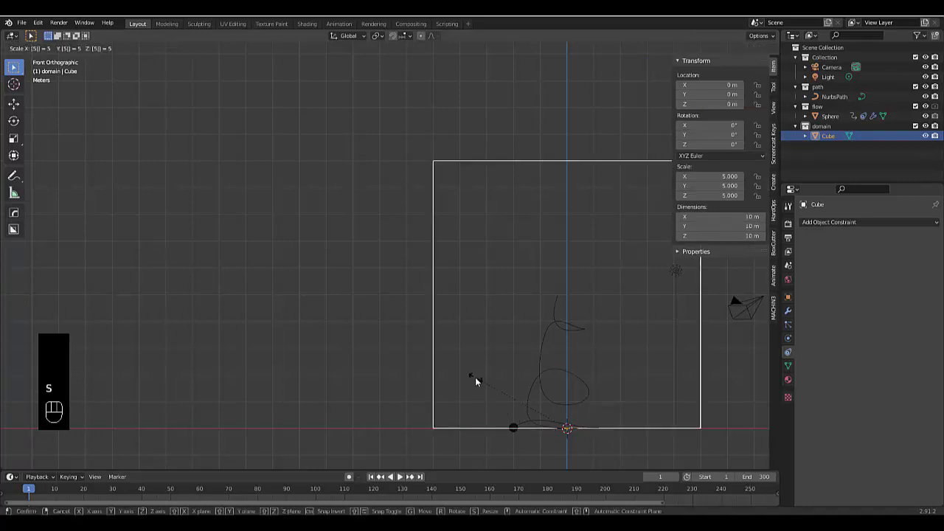
pyautogui.press('BackSpace')
pyautogui.press('3')
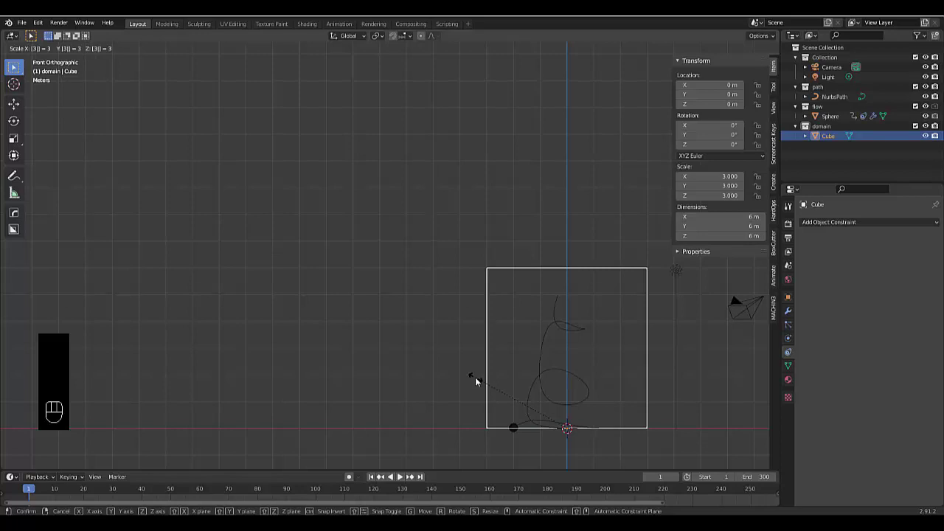
pyautogui.click(475, 381)
pyautogui.scroll(-2, 654, 411)
pyautogui.scroll(4, 568, 381)
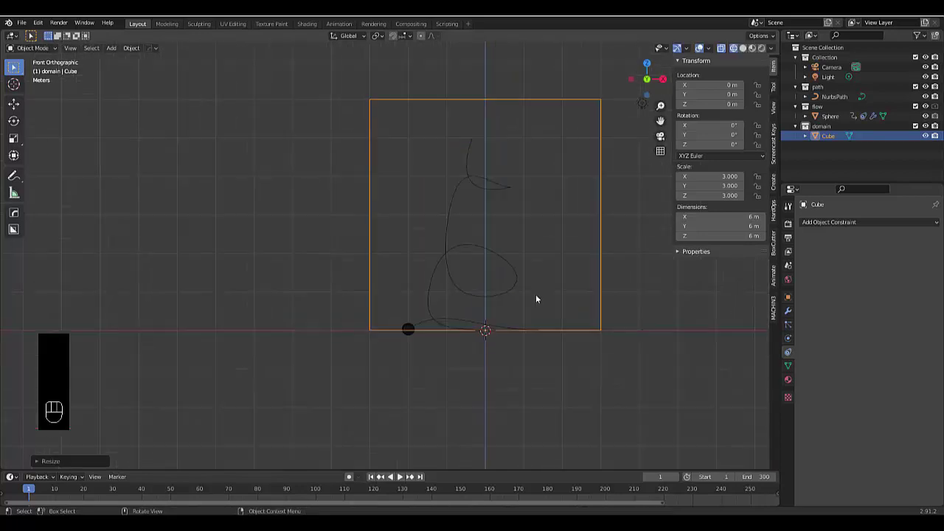
# Move the cube about 0.19 m toward negative X and 0.66 m down so it encloses the path and sphere.
pyautogui.scroll(1, 536, 299)
pyautogui.press('g')
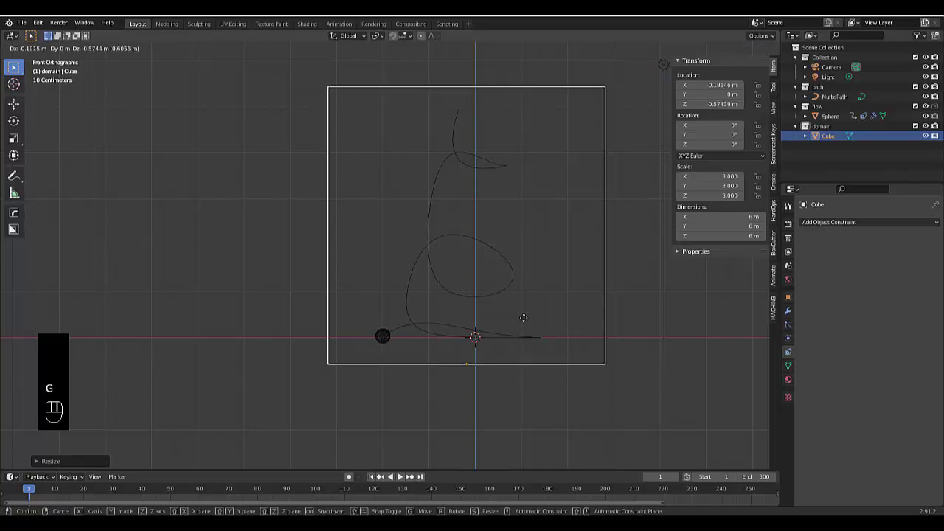
pyautogui.click(524, 318)
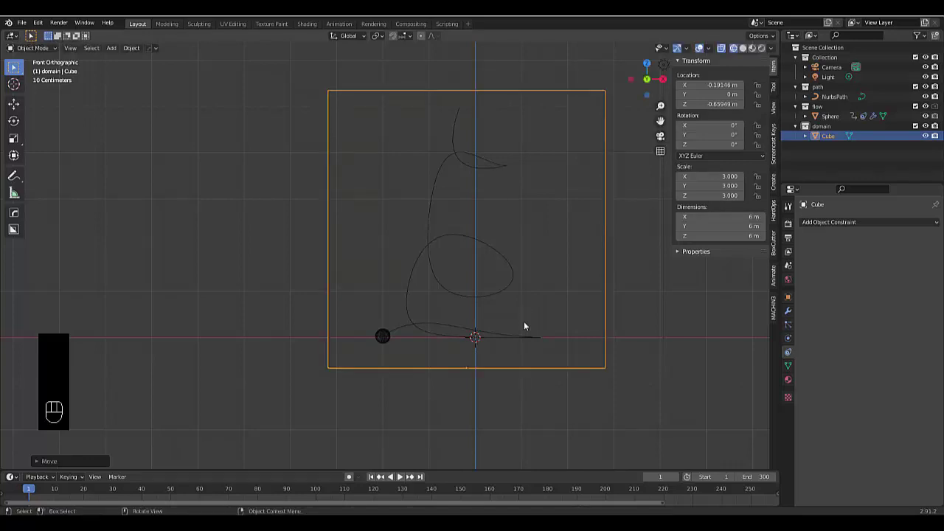
pyautogui.scroll(-3, 523, 321)
pyautogui.scroll(4, 501, 305)
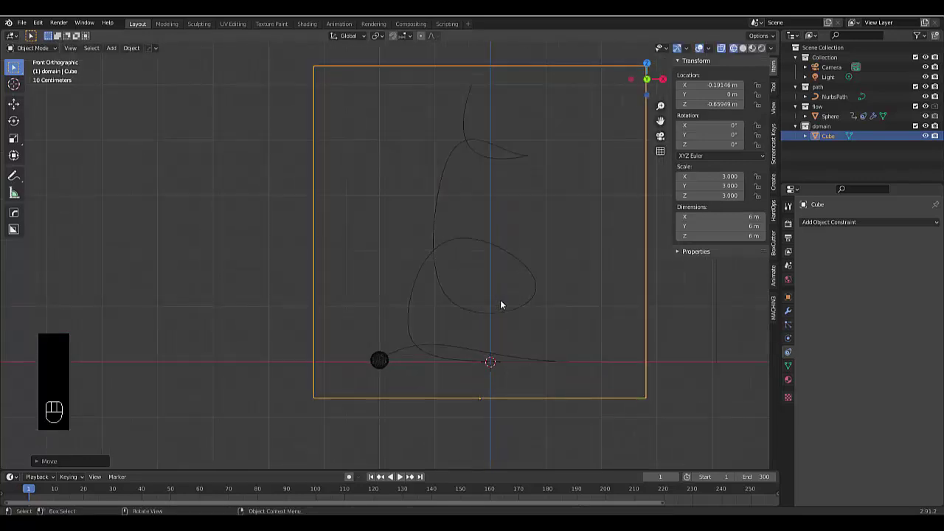
# Enable Fluid physics on the cube as a Domain with the Liquid domain type.
pyautogui.click(788, 339)
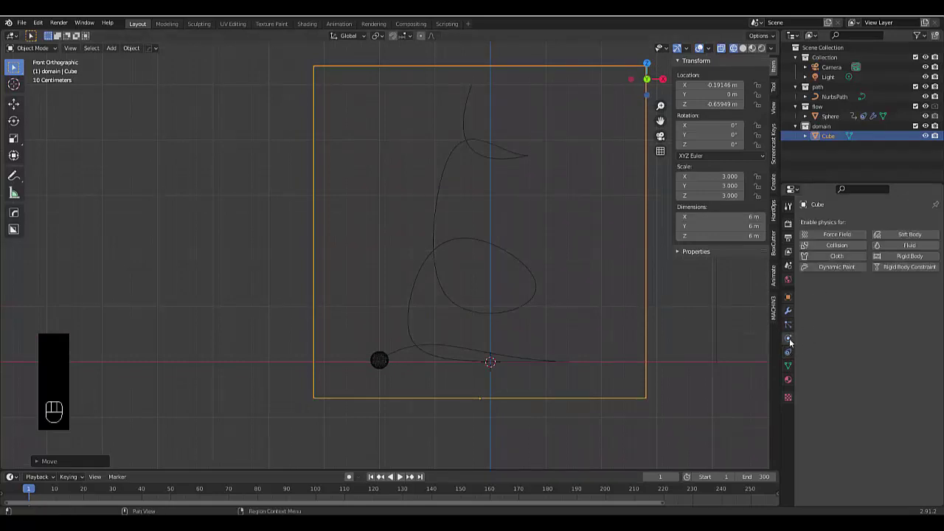
pyautogui.click(900, 245)
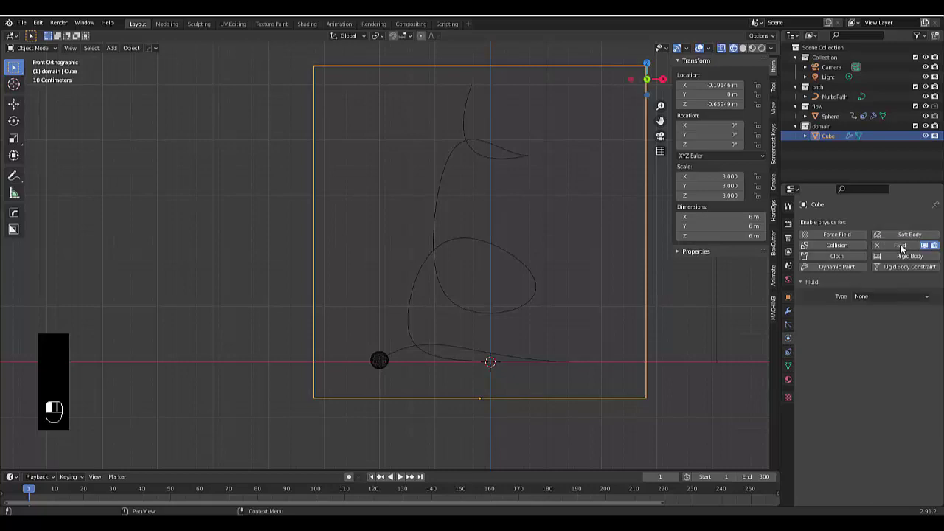
pyautogui.click(879, 298)
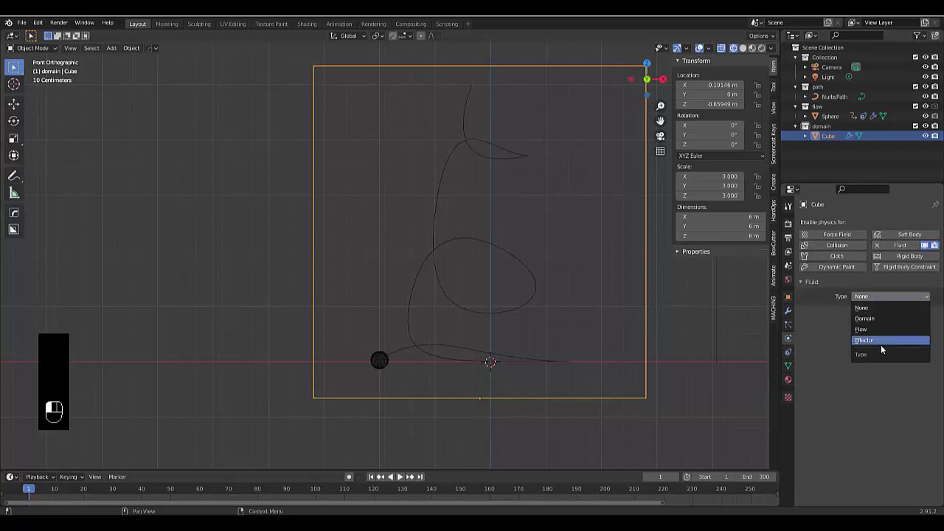
pyautogui.click(865, 319)
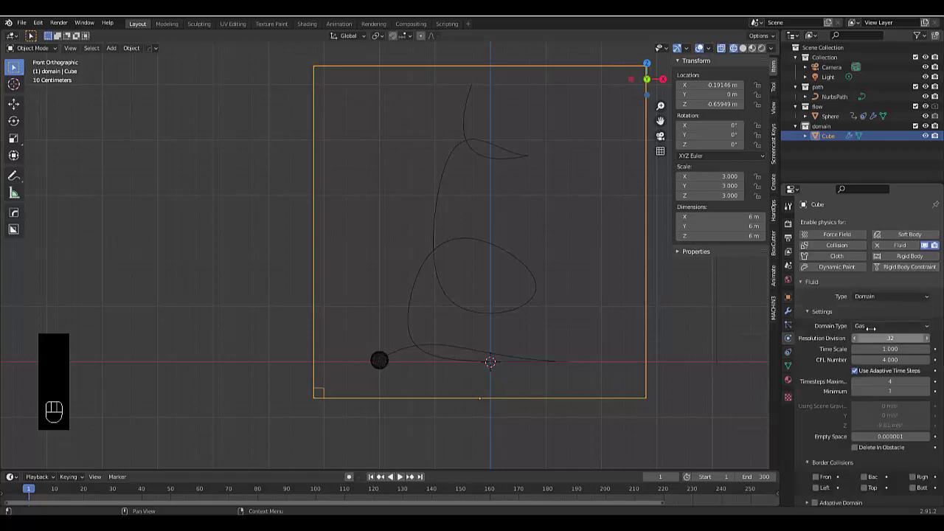
pyautogui.click(869, 326)
pyautogui.click(870, 347)
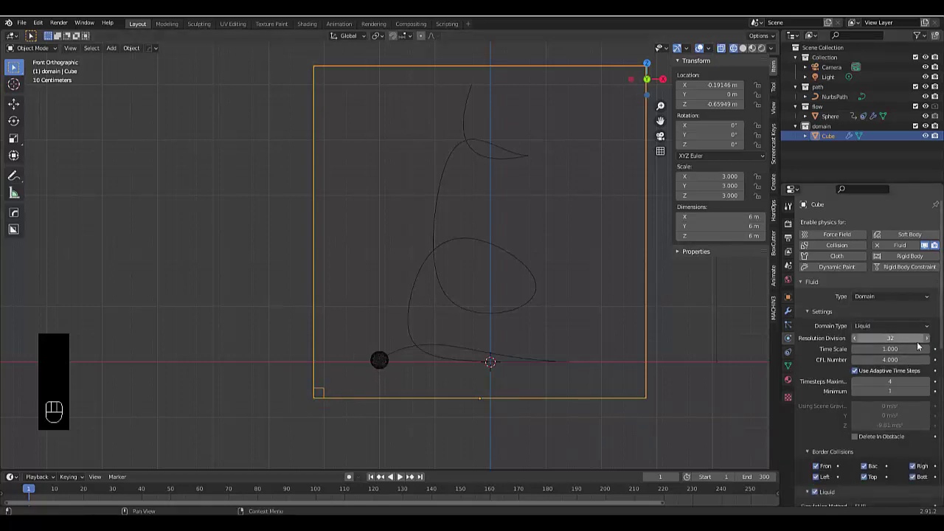
# Set the domain's Resolution Divisions to 64 and enable Mesh generation for the liquid.
pyautogui.click(890, 337)
pyautogui.write('64')
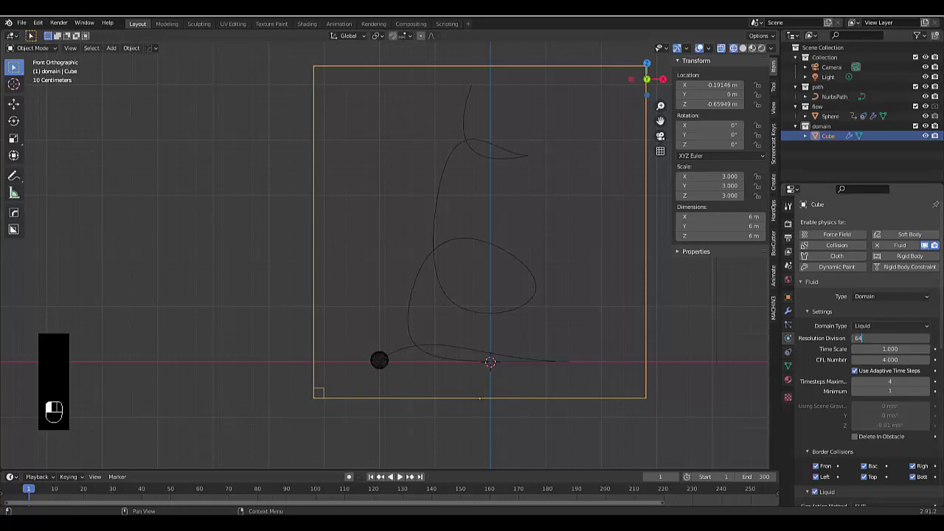
pyautogui.press('Return')
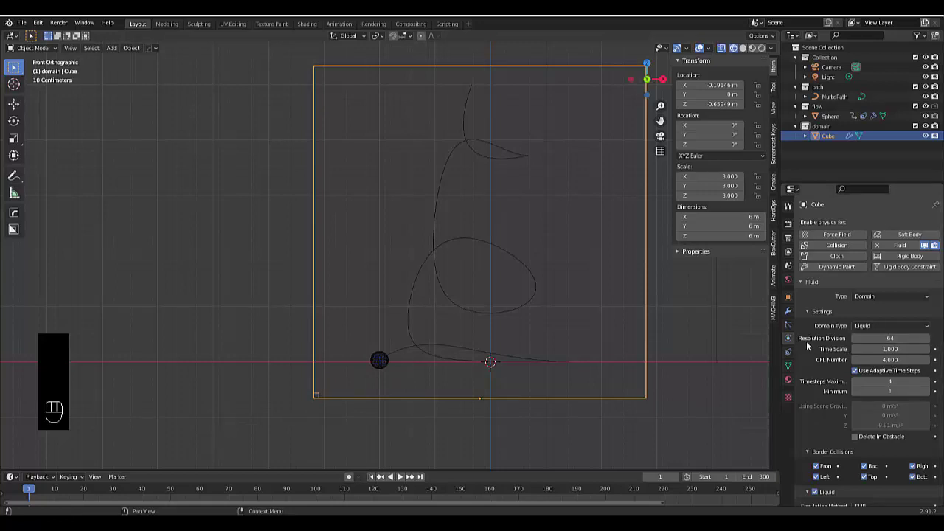
pyautogui.scroll(-8, 824, 371)
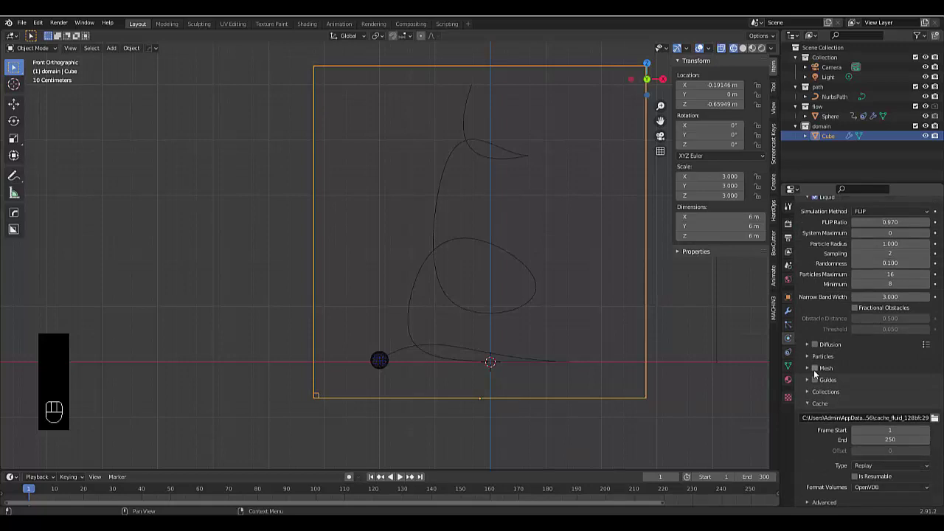
pyautogui.click(814, 369)
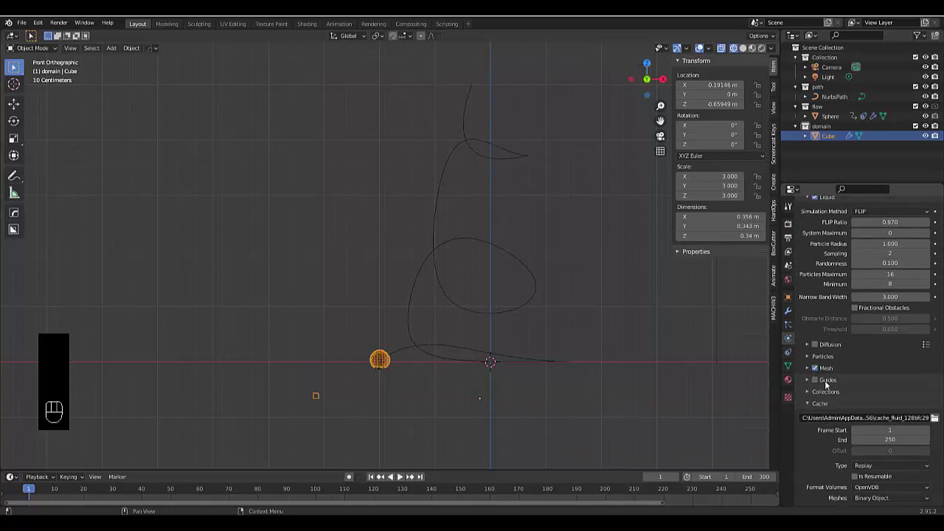
# Set the fluid cache's end frame to 300 and its type to All, with Is Resumable enabled.
pyautogui.scroll(-2, 844, 396)
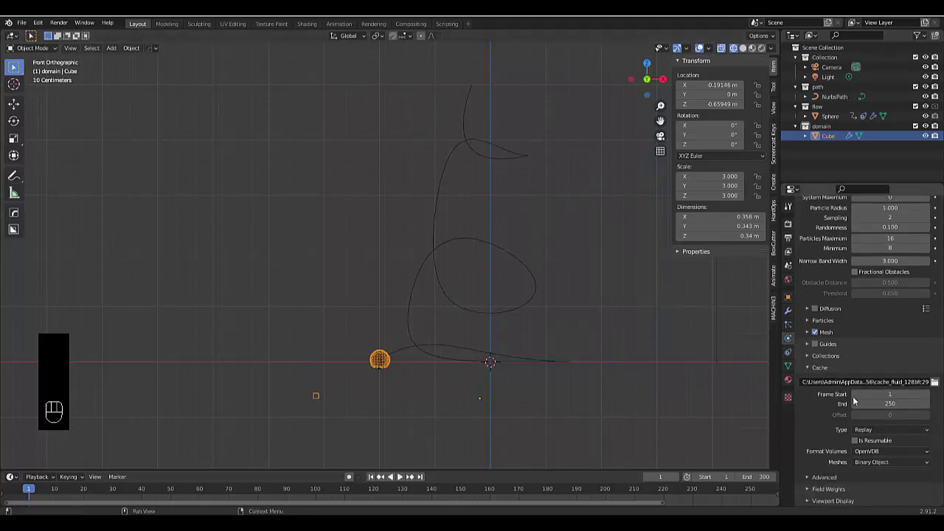
pyautogui.click(877, 403)
pyautogui.write('300')
pyautogui.press('Return')
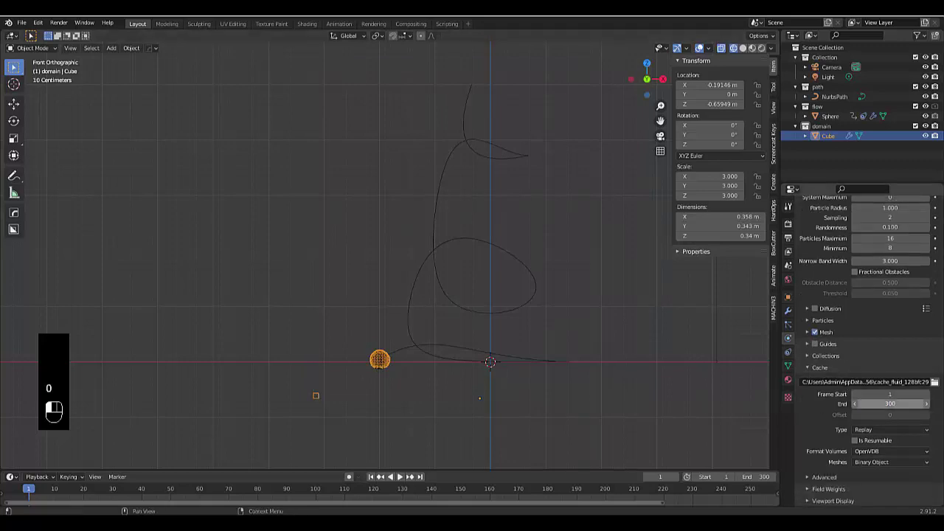
pyautogui.click(874, 429)
pyautogui.click(867, 461)
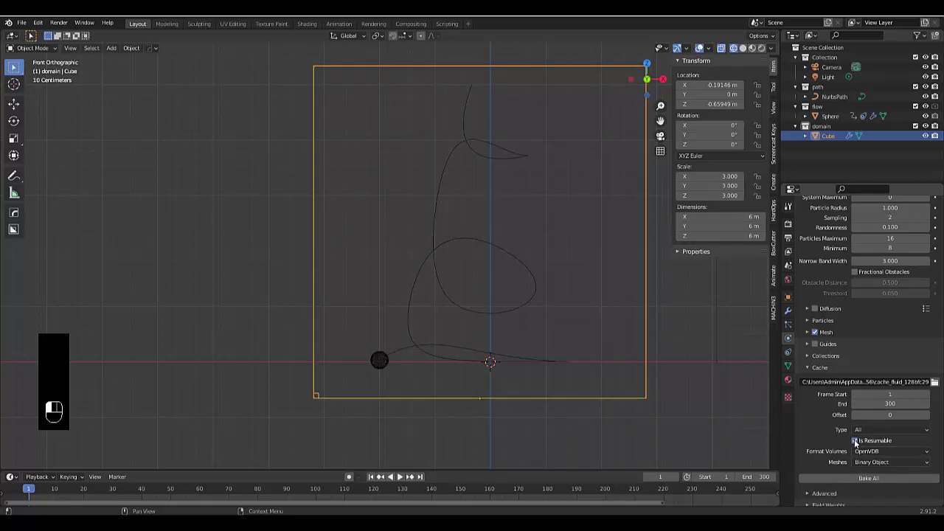
# Set the domain's Gravity field weight to 0 and keyframe it on frame 1.
pyautogui.scroll(-3, 496, 303)
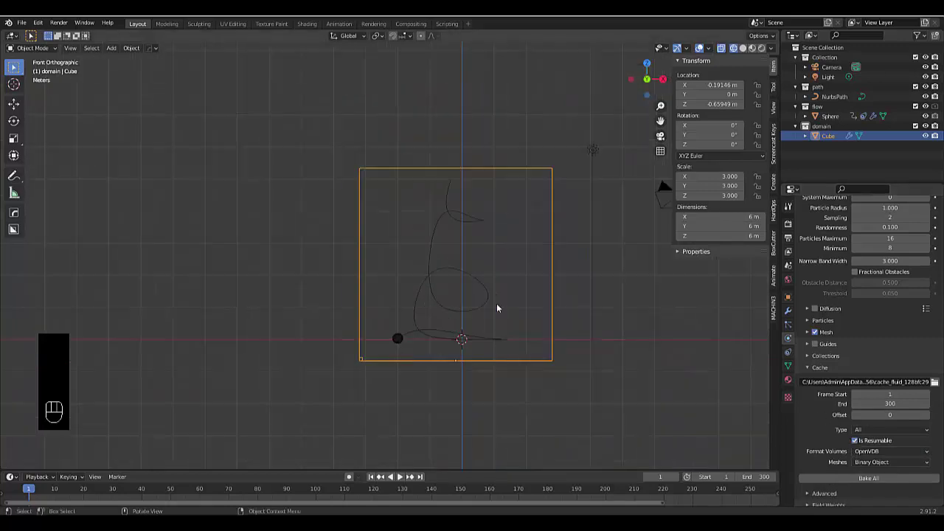
pyautogui.scroll(3, 457, 300)
pyautogui.scroll(-1, 792, 432)
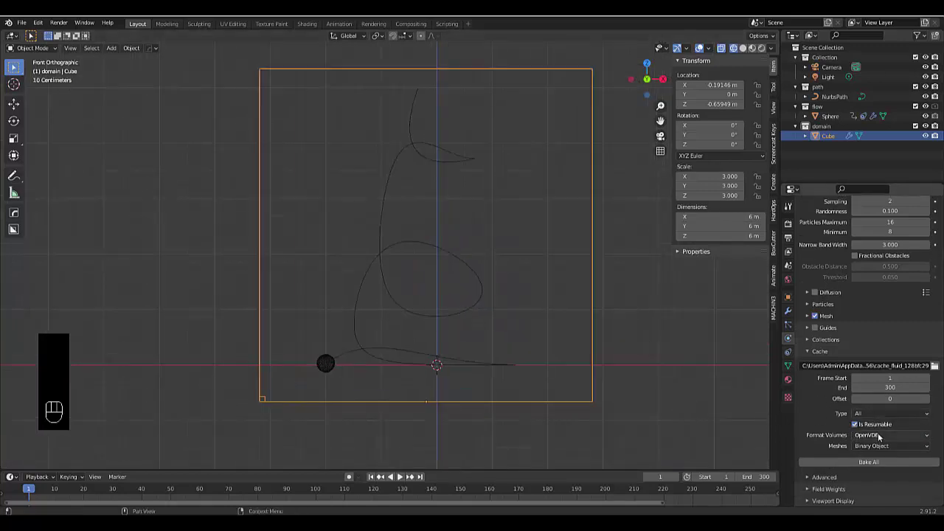
pyautogui.click(806, 494)
pyautogui.scroll(-4, 833, 479)
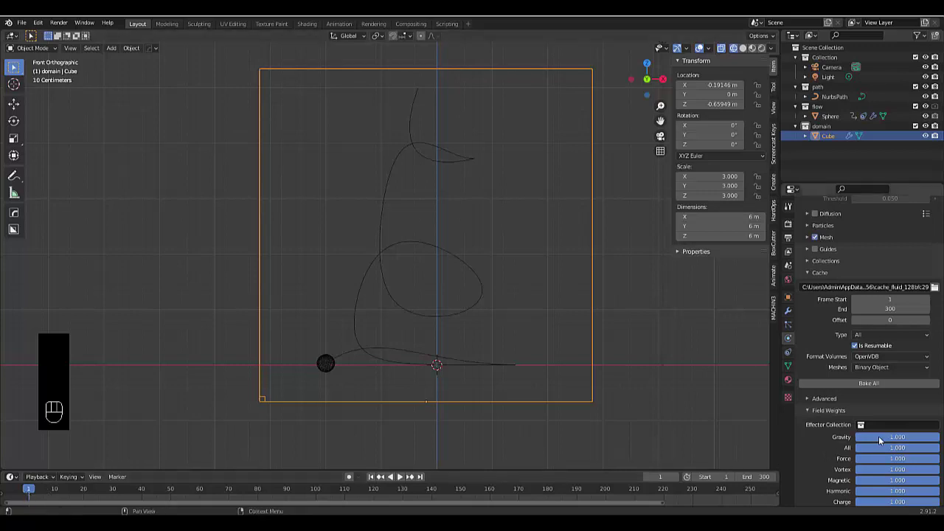
pyautogui.click(879, 437)
pyautogui.write('0')
pyautogui.press('Return')
pyautogui.press('i')
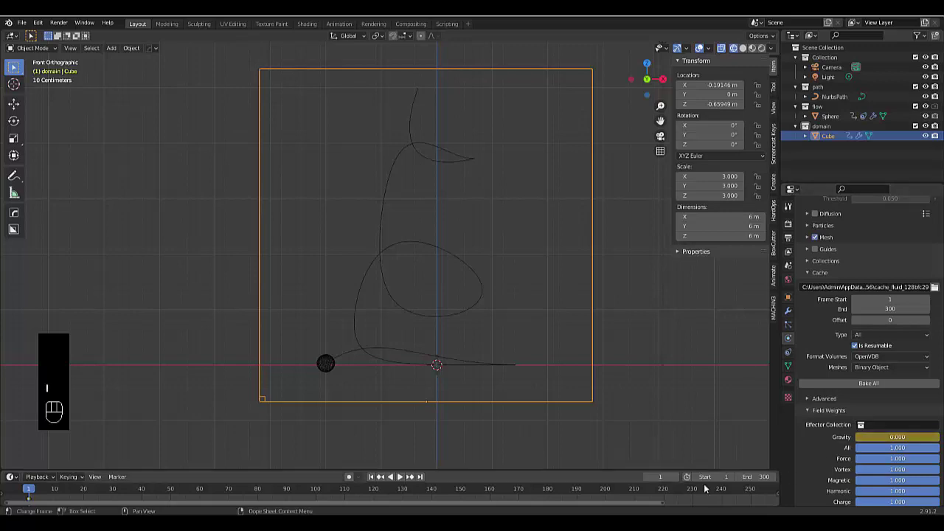
# Go to frame 250 and keyframe the Gravity field weight at 0.
pyautogui.click(649, 476)
pyautogui.press('Return')
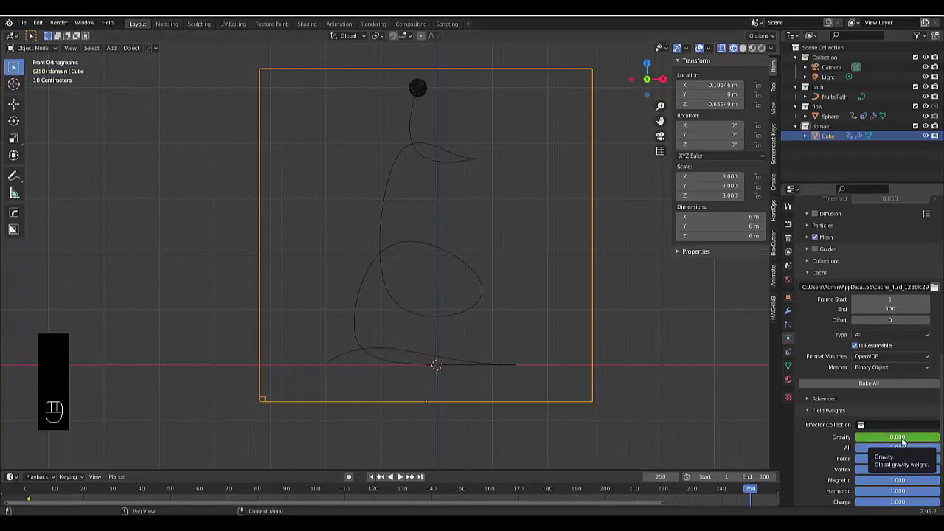
pyautogui.press('i')
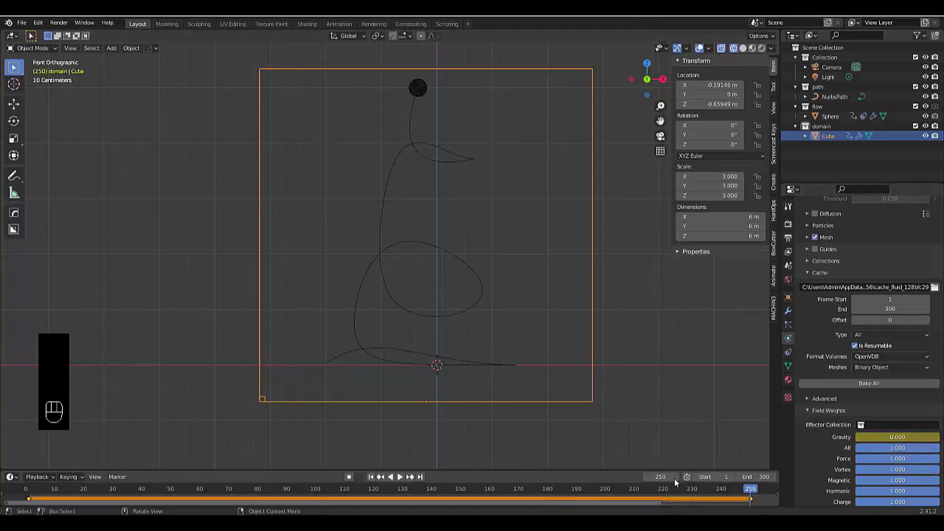
# Go to frame 251, set the domain's Gravity field weight to 1 and keyframe it.
pyautogui.click(677, 477)
pyautogui.click(881, 437)
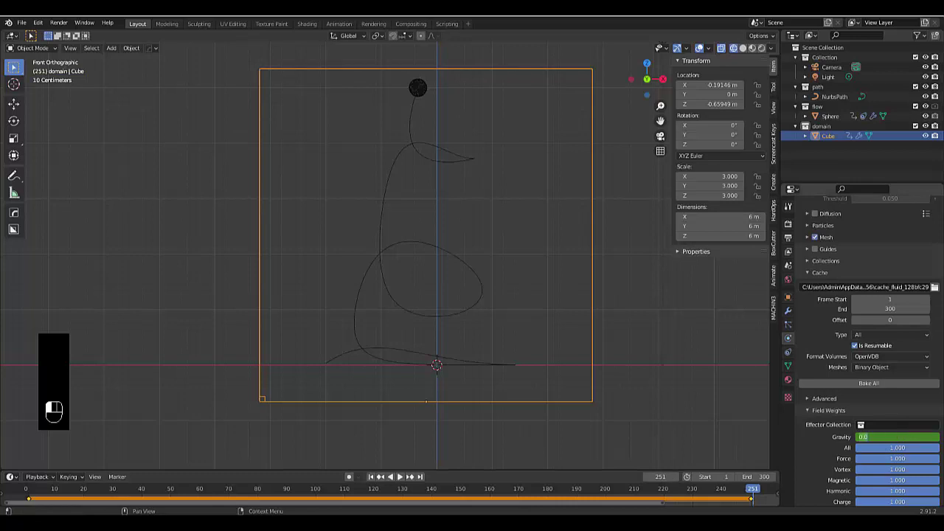
pyautogui.write('1')
pyautogui.press('Return')
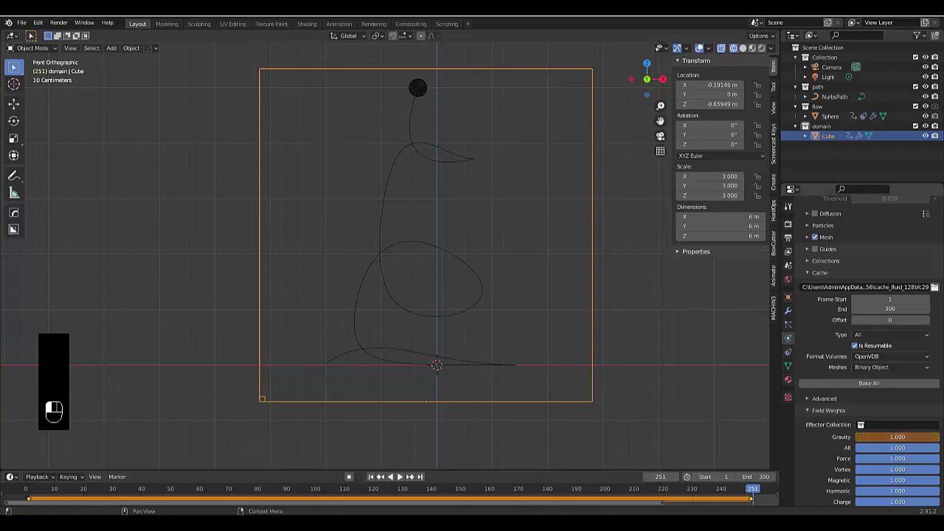
pyautogui.press('i')
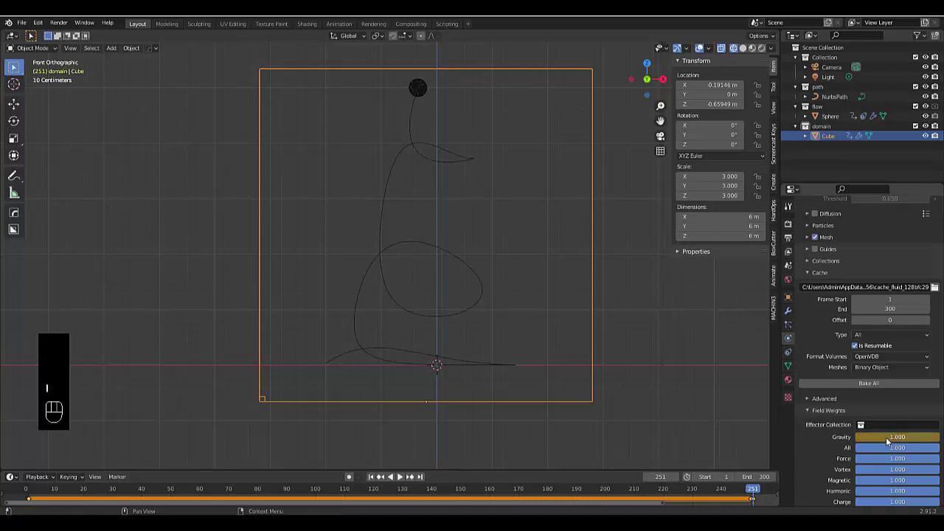
# Bake the whole fluid simulation for the domain.
pyautogui.scroll(-1, 579, 361)
pyautogui.scroll(-3, 579, 364)
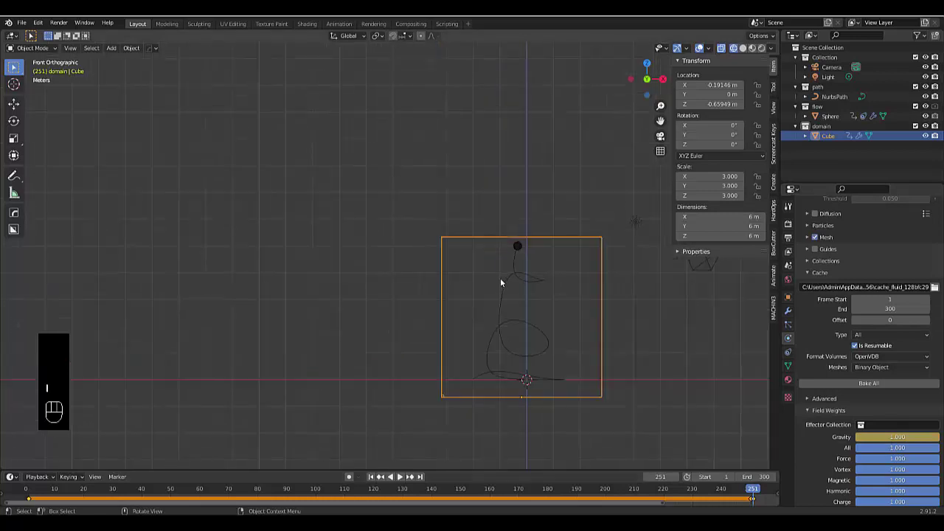
pyautogui.scroll(2, 502, 280)
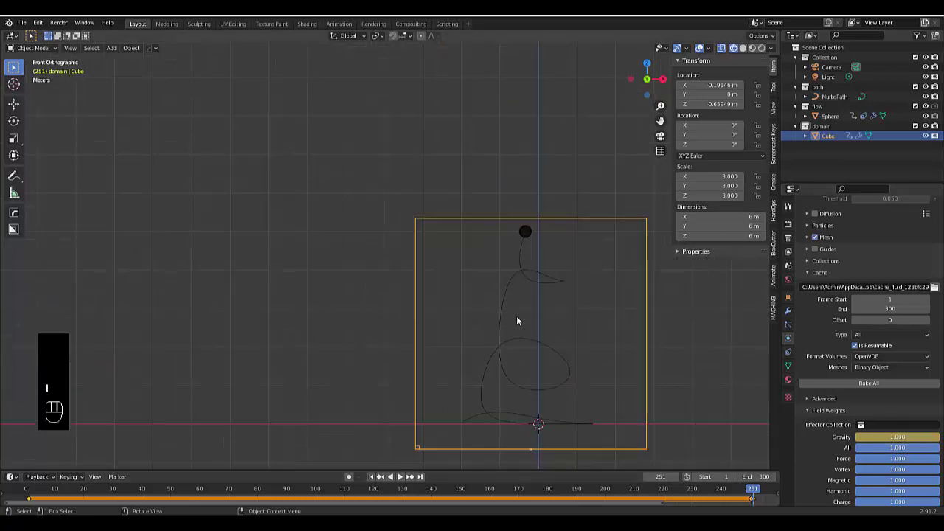
pyautogui.click(844, 383)
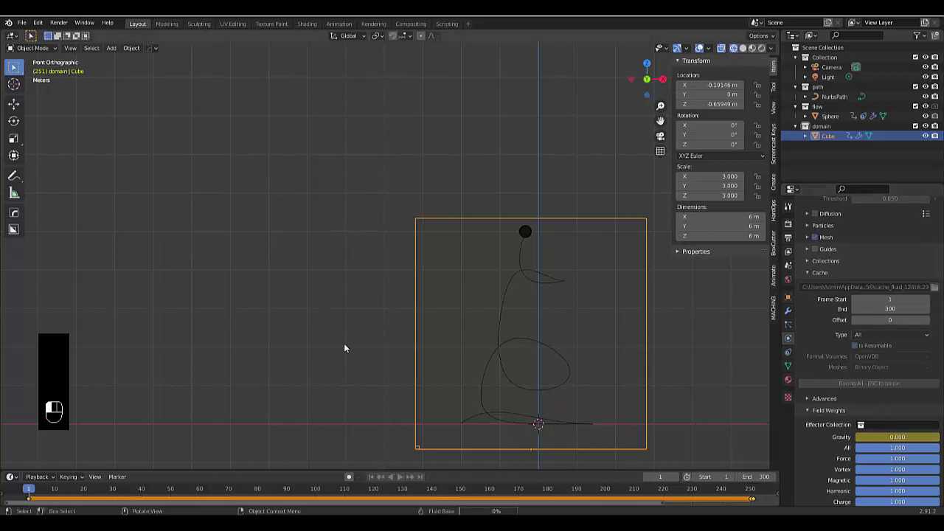
# Play the baked simulation with the viewport in Solid shading.
pyautogui.moveTo(344, 348); pyautogui.dragTo(354, 428, button='middle')
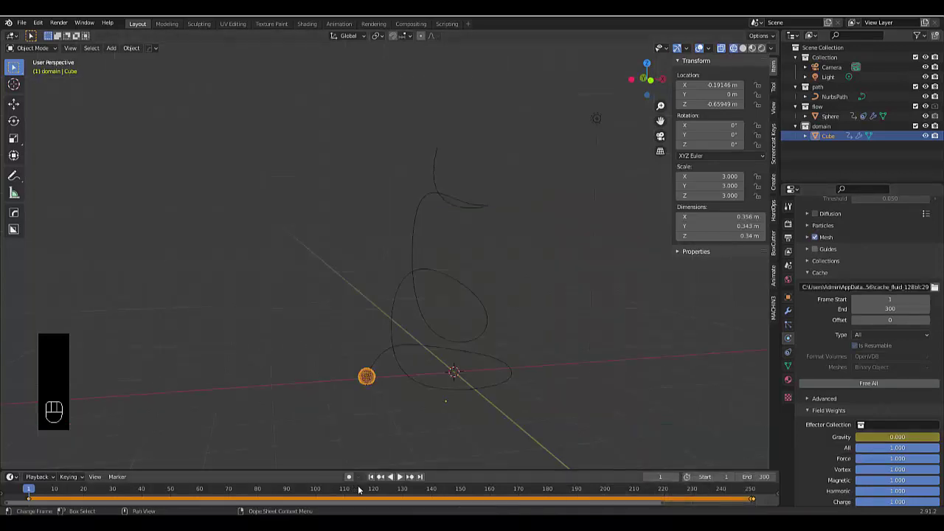
pyautogui.click(400, 477)
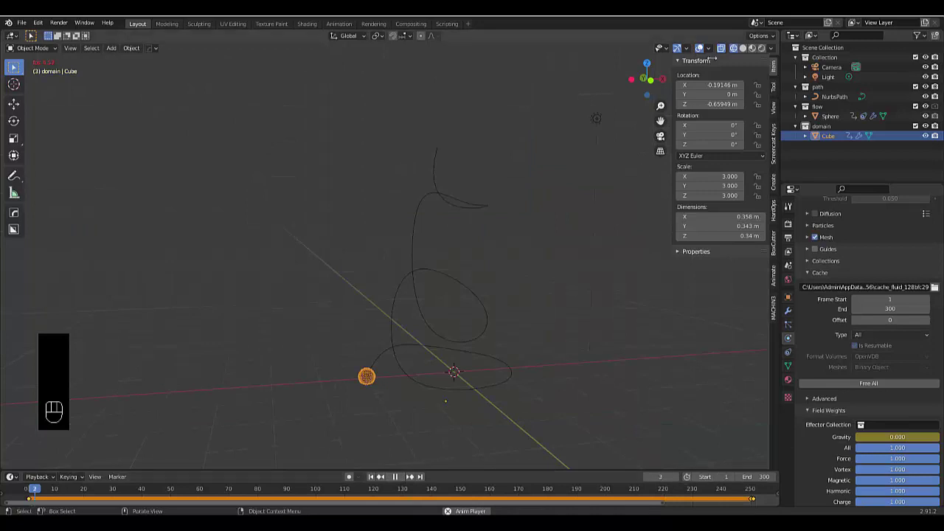
pyautogui.click(742, 49)
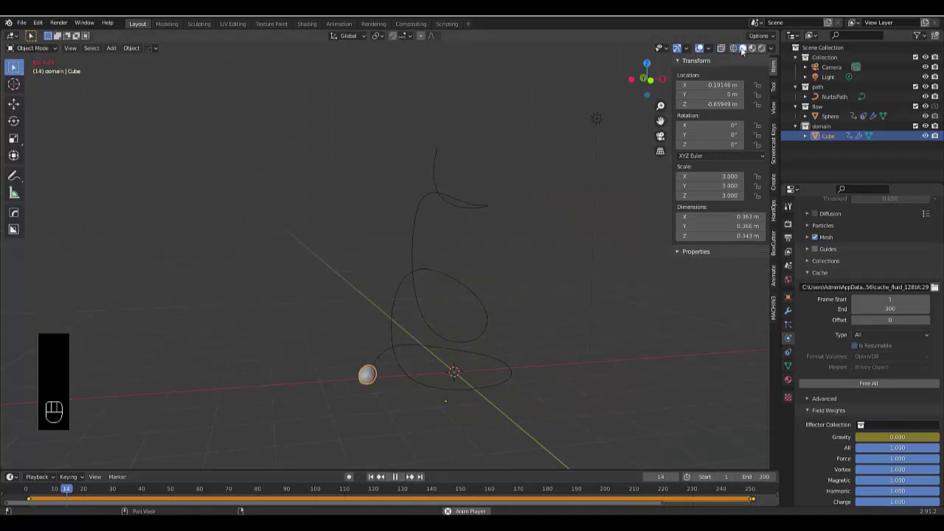
# Apply smooth shading to the liquid mesh and view the playing simulation from the front.
pyautogui.rightClick(836, 137)
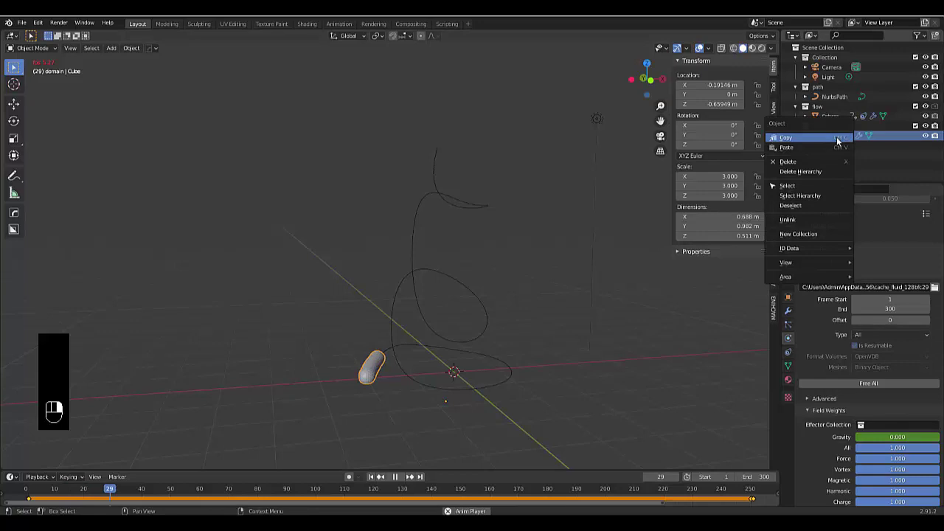
pyautogui.rightClick(367, 376)
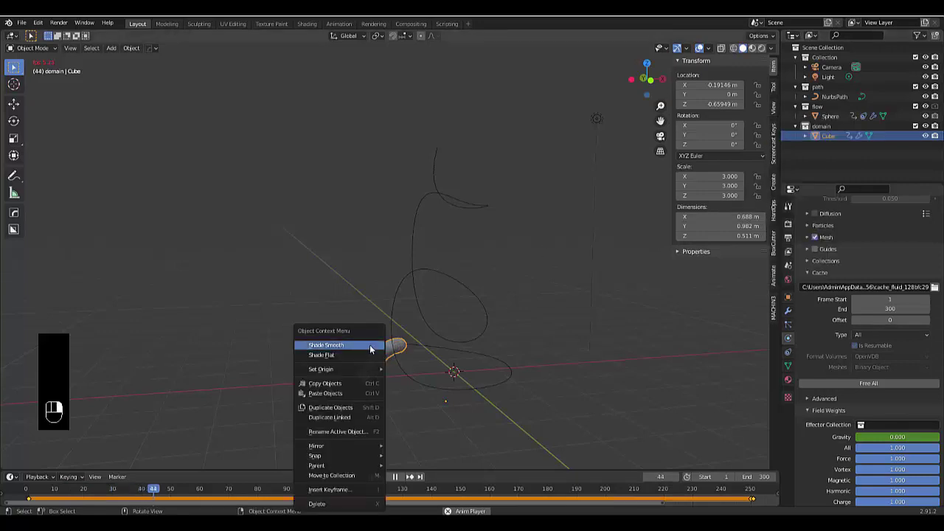
pyautogui.click(370, 345)
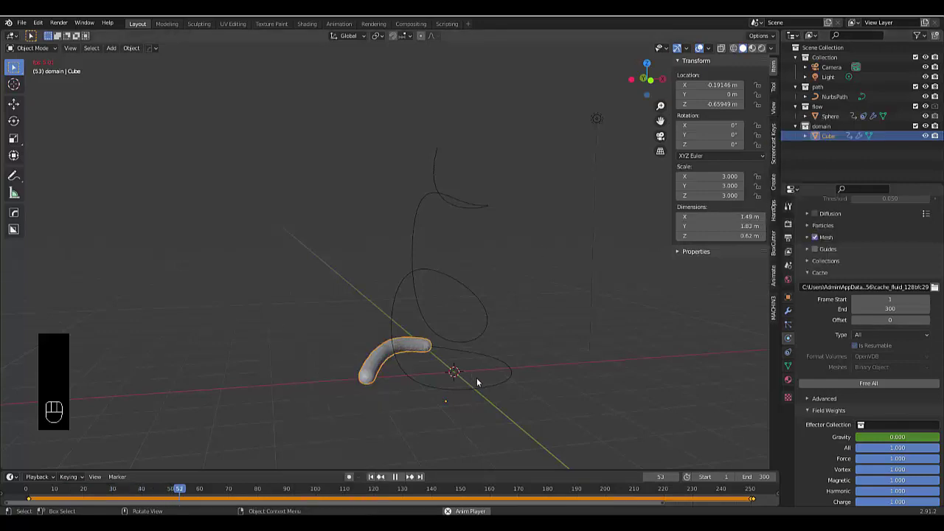
pyautogui.scroll(2, 477, 382)
pyautogui.moveTo(459, 386); pyautogui.dragTo(435, 377, button='middle')
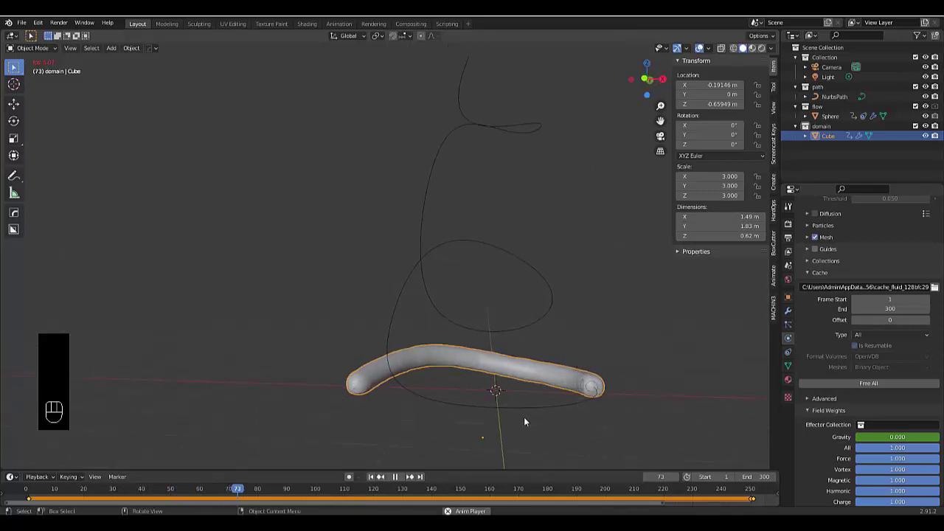
pyautogui.press('KP_6')
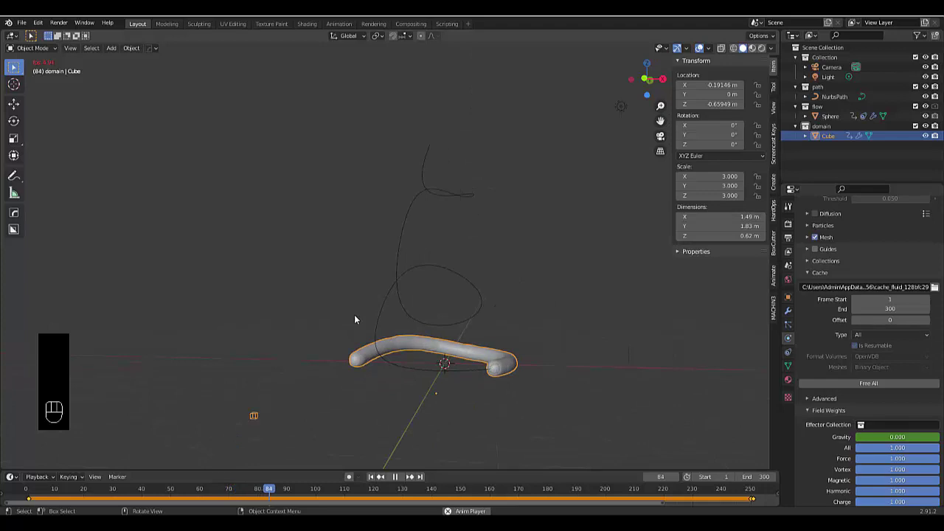
pyautogui.press('KP_1')
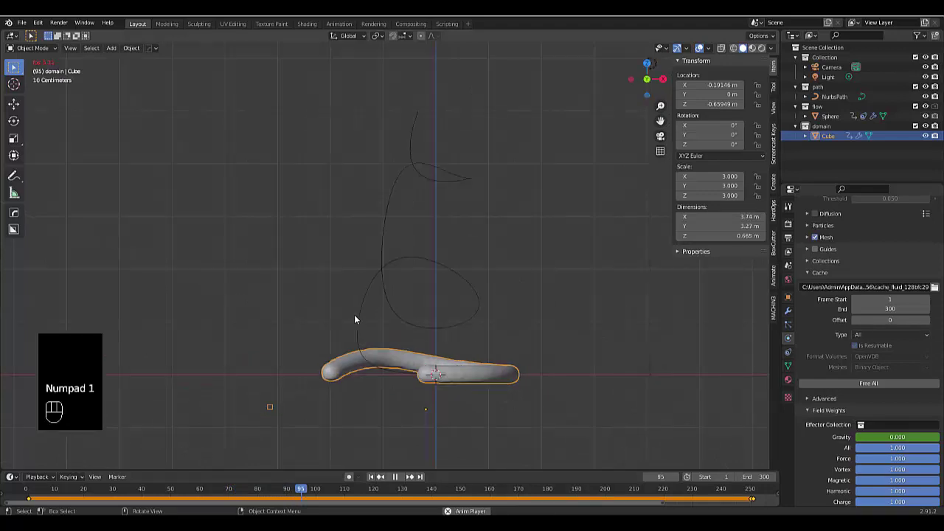